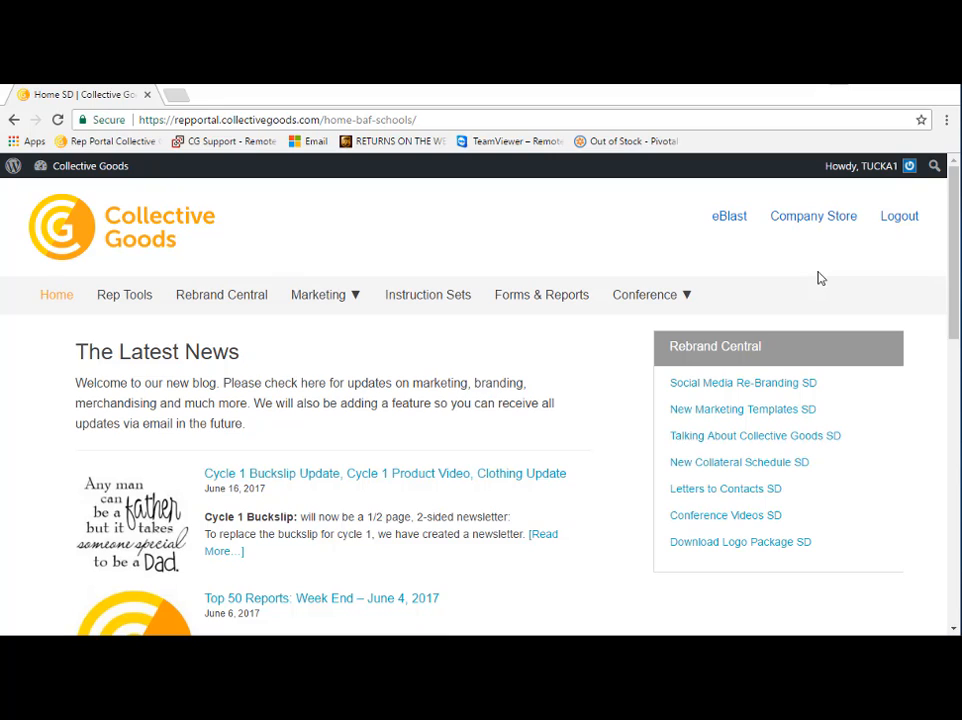
Step: Open the eBlast contact manager and look through its Locations and Distribution List sections
{"action": "left_click", "coordinate": [730, 217]}
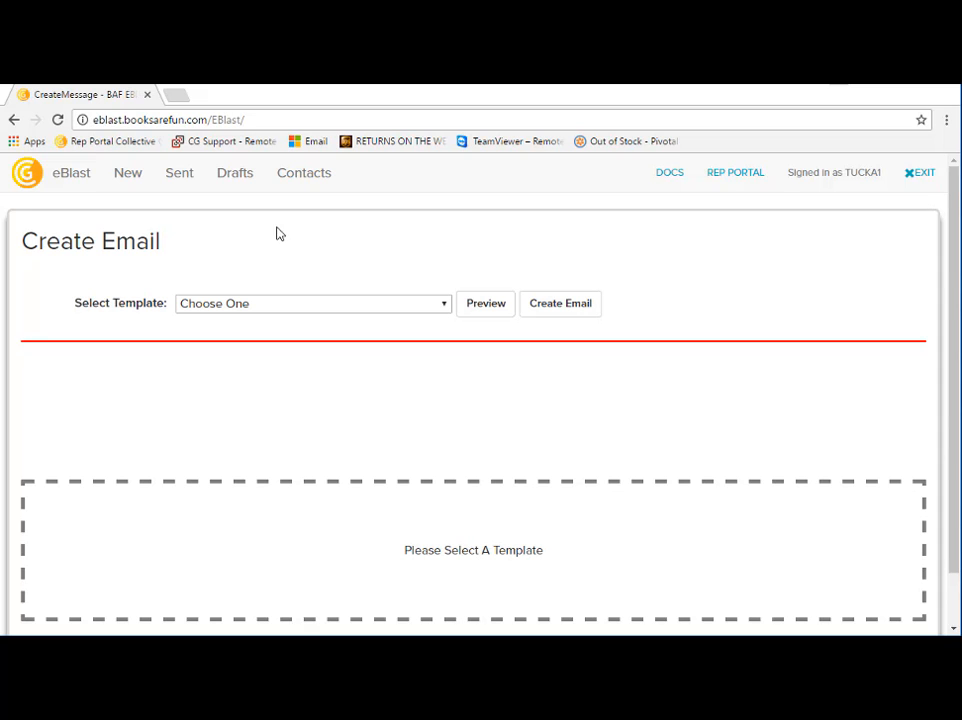
{"action": "left_click", "coordinate": [303, 177]}
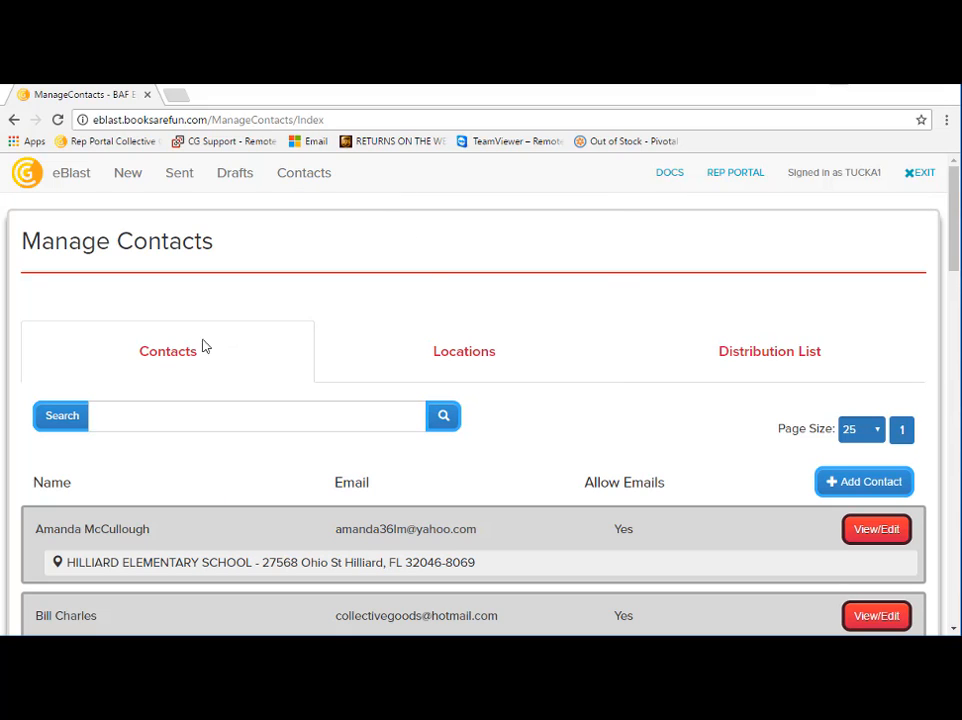
{"action": "left_click", "coordinate": [478, 347]}
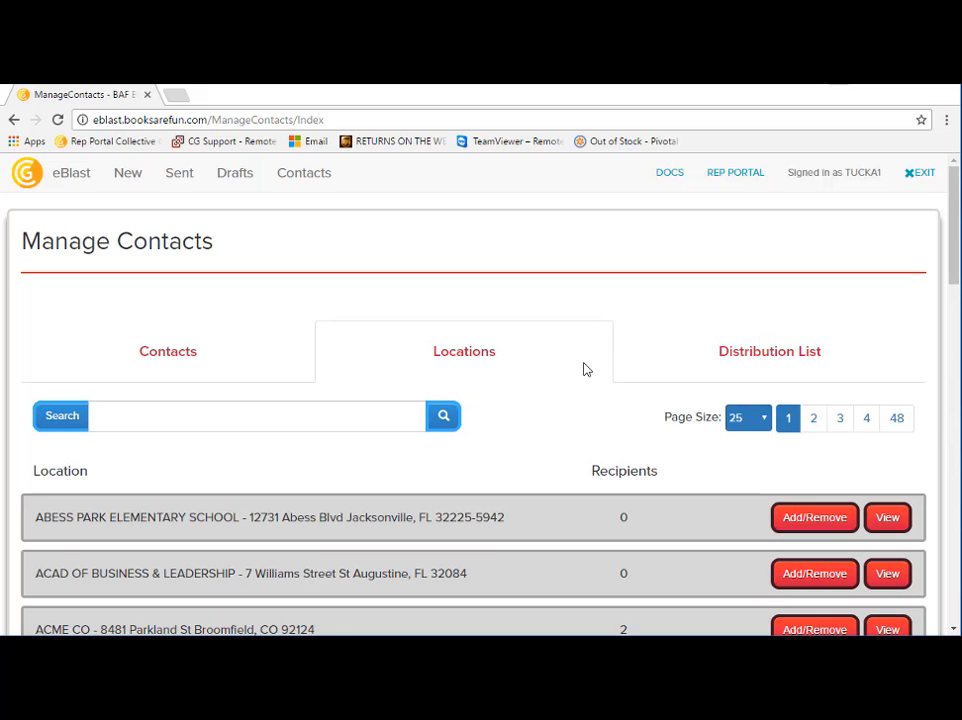
{"action": "left_click", "coordinate": [752, 376]}
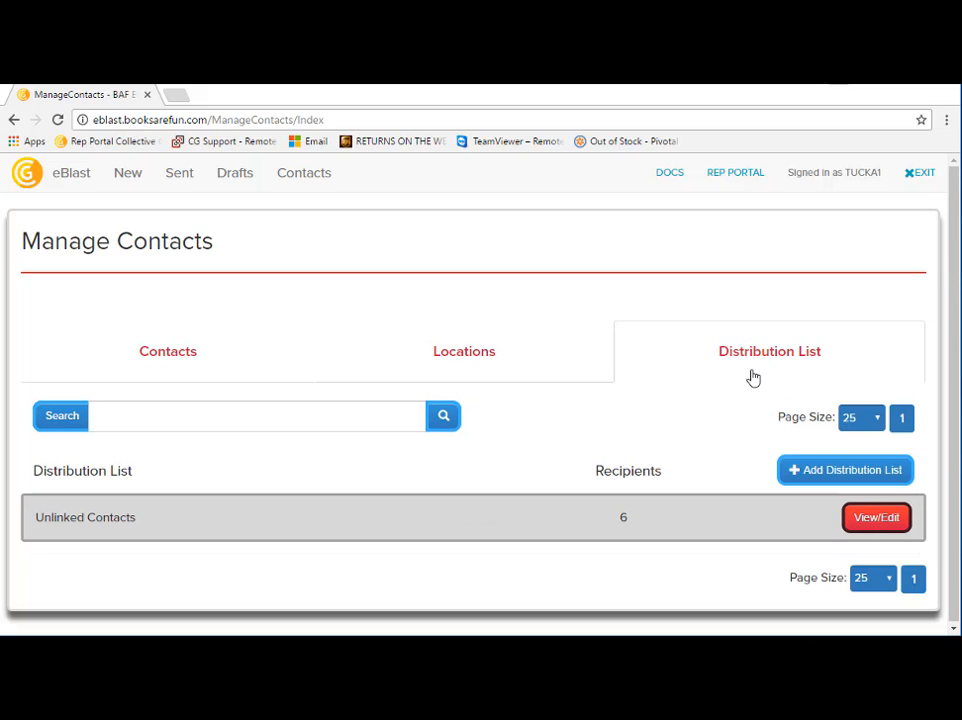
Step: Search the contacts by last name and view the first matching contact's full details
{"action": "left_click", "coordinate": [248, 362]}
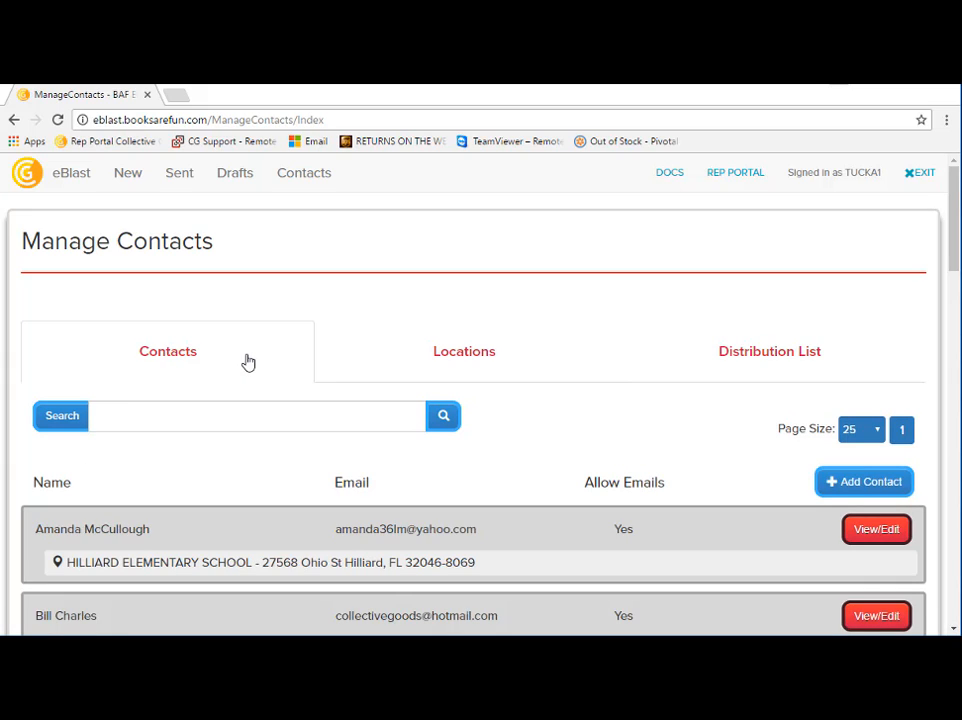
{"action": "key", "text": "Tab"}
{"action": "type", "text": "signer"}
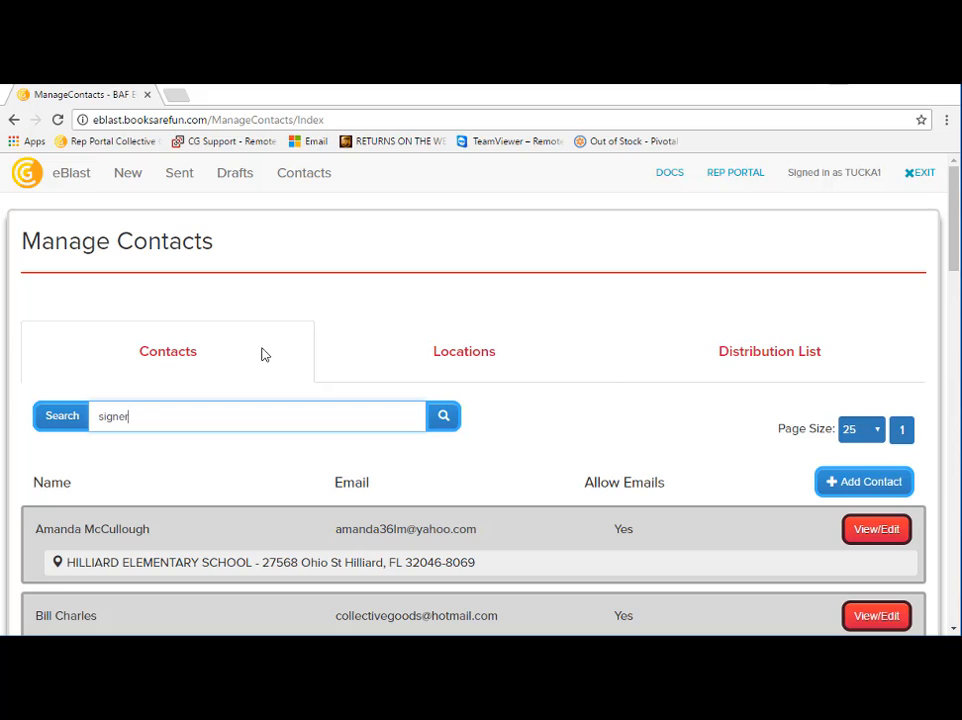
{"action": "key", "text": "Return"}
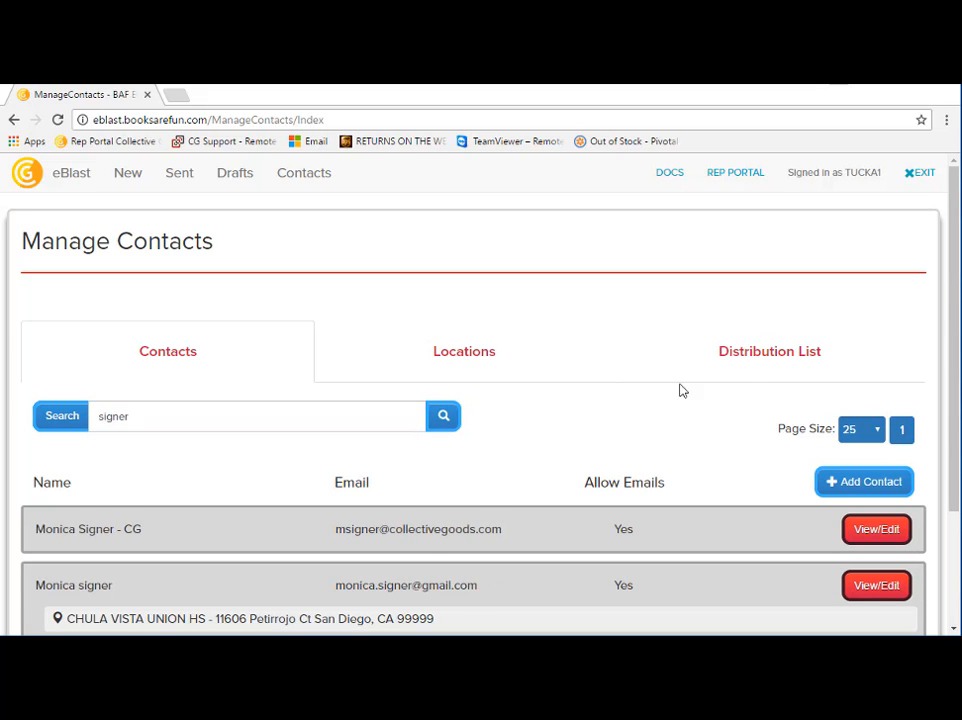
{"action": "scroll", "coordinate": [845, 365], "scroll_direction": "down", "scroll_amount": 3}
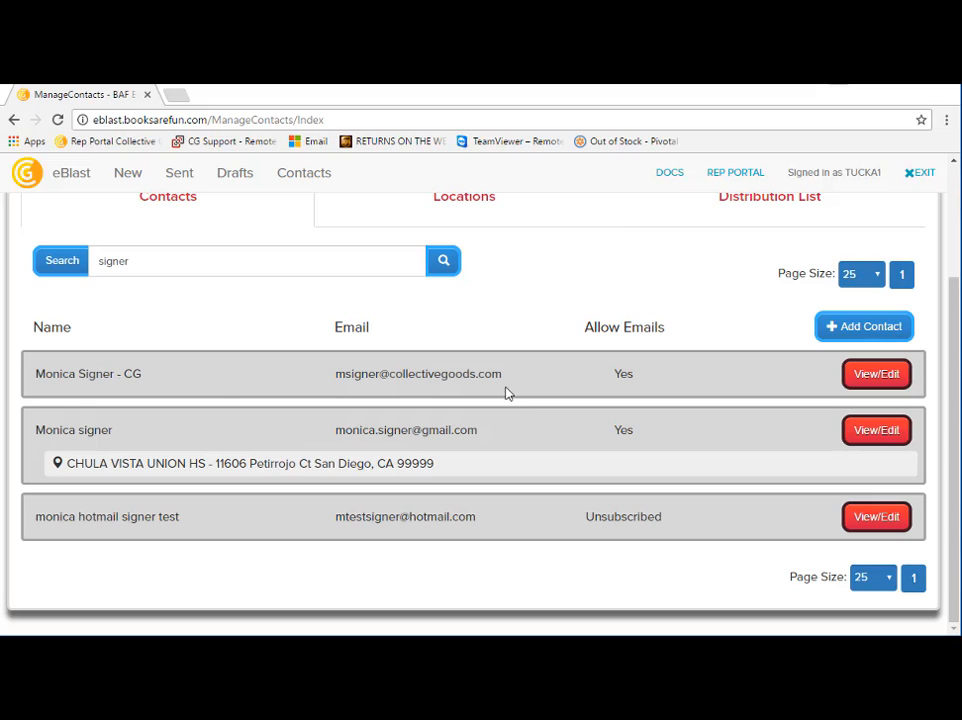
{"action": "left_click", "coordinate": [877, 375]}
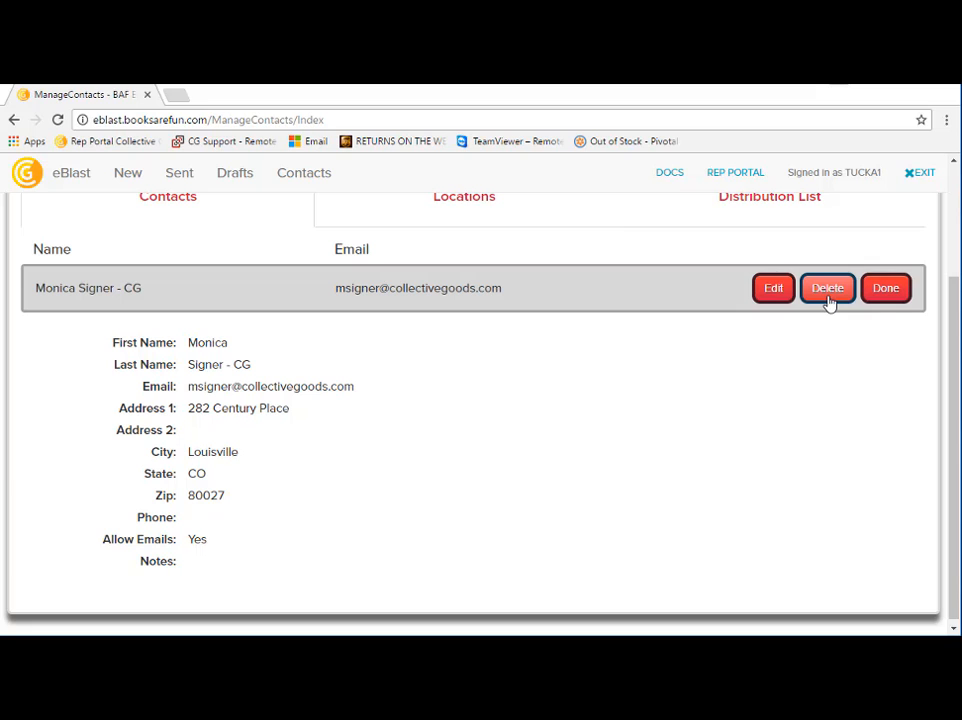
{"action": "left_click", "coordinate": [891, 296]}
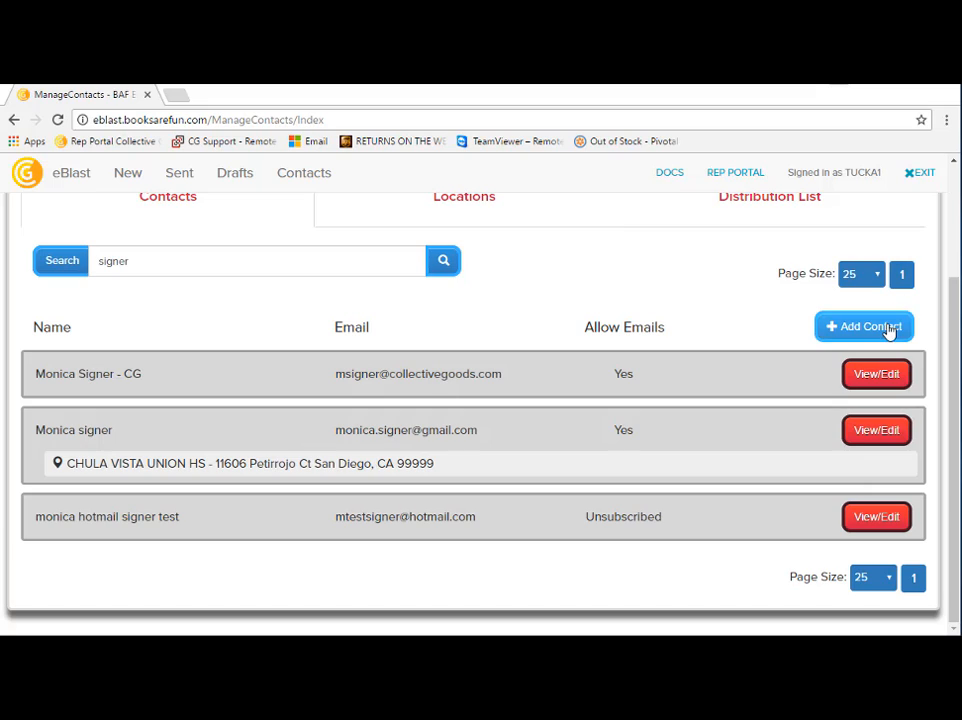
Step: Open the form for adding a contact and examine its entry fields and CSV upload section
{"action": "left_click", "coordinate": [889, 328]}
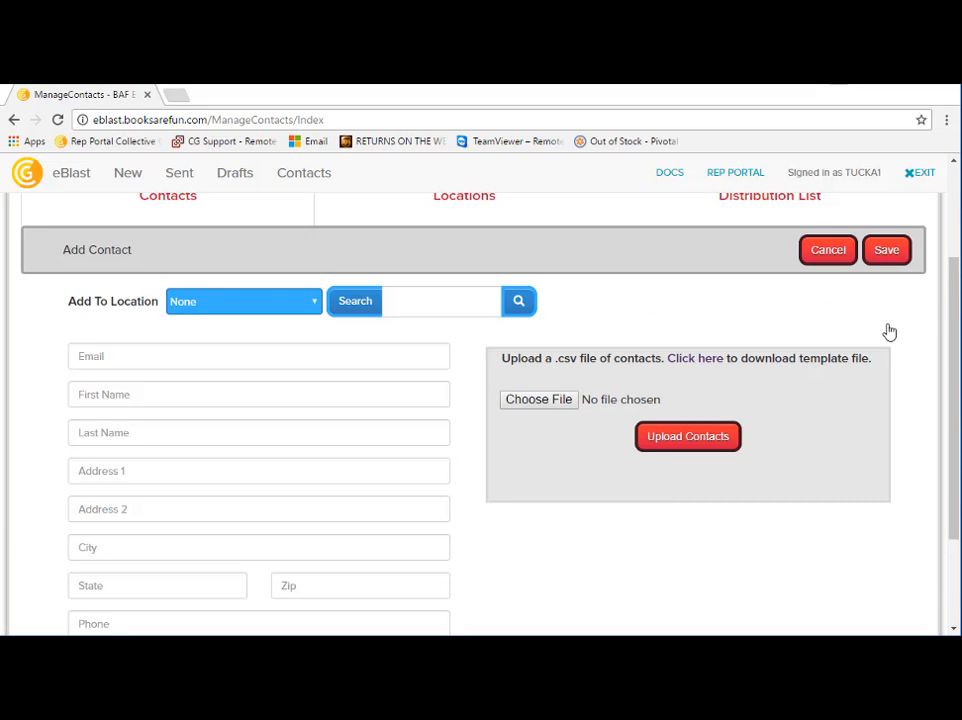
{"action": "left_click", "coordinate": [138, 356]}
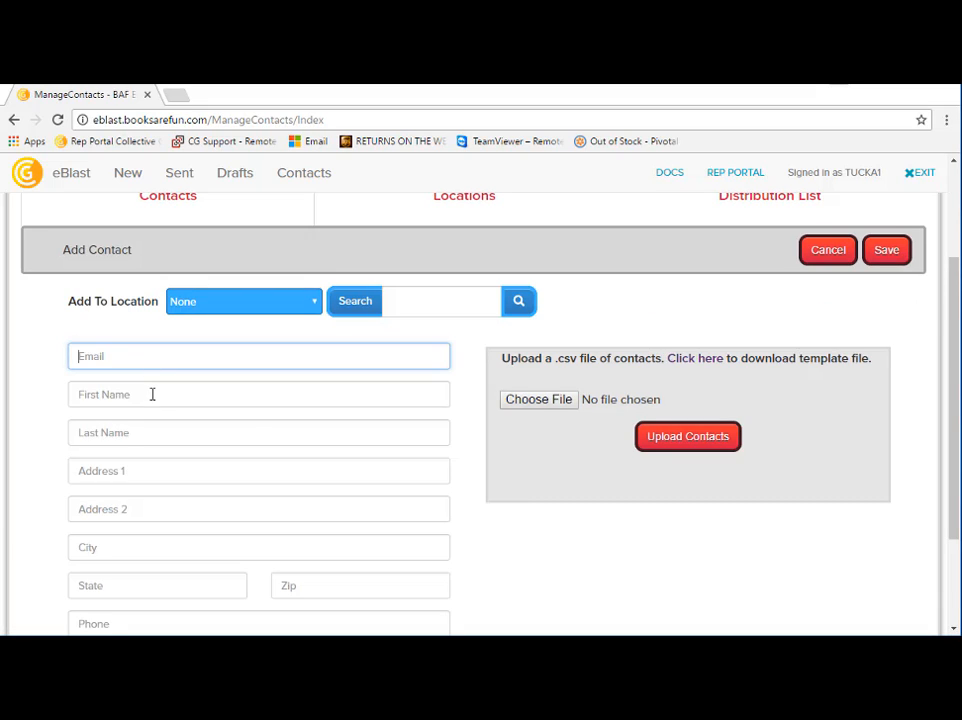
{"action": "scroll", "coordinate": [268, 500], "scroll_direction": "down", "scroll_amount": 1}
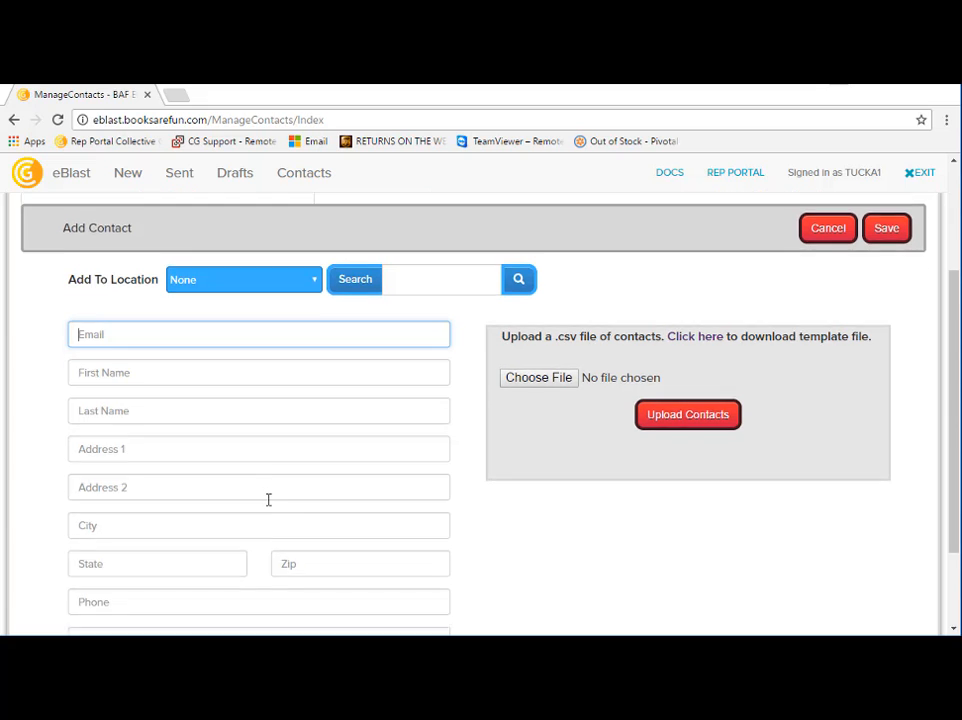
{"action": "scroll", "coordinate": [268, 500], "scroll_direction": "down", "scroll_amount": 2}
{"action": "scroll", "coordinate": [279, 494], "scroll_direction": "up", "scroll_amount": 3}
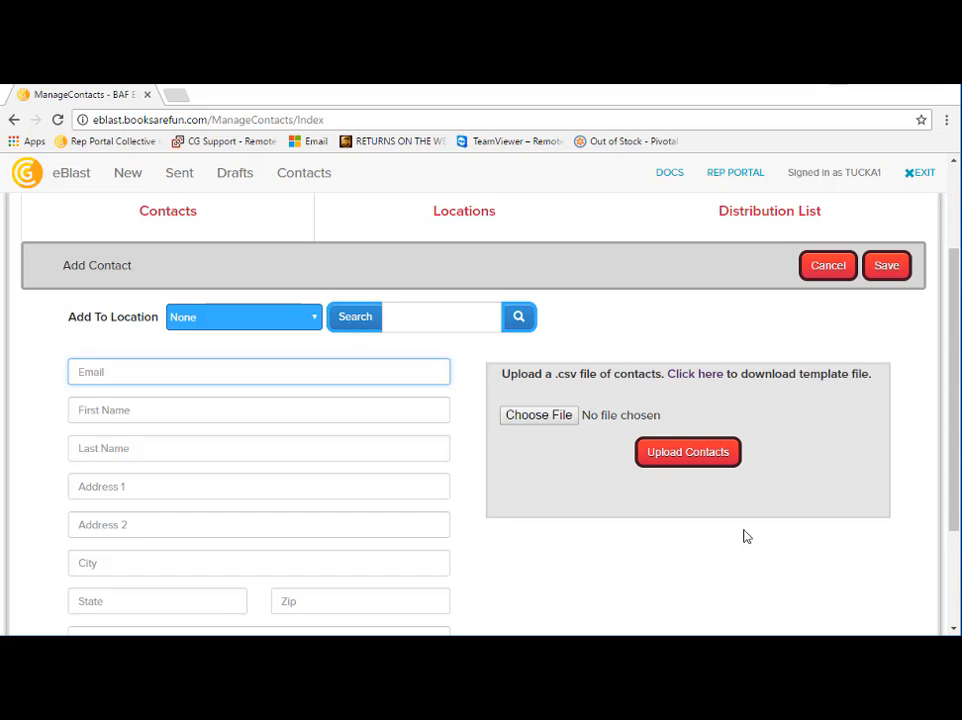
Step: Download the contact CSV template and review its column headings in OpenOffice Calc
{"action": "left_click", "coordinate": [705, 376]}
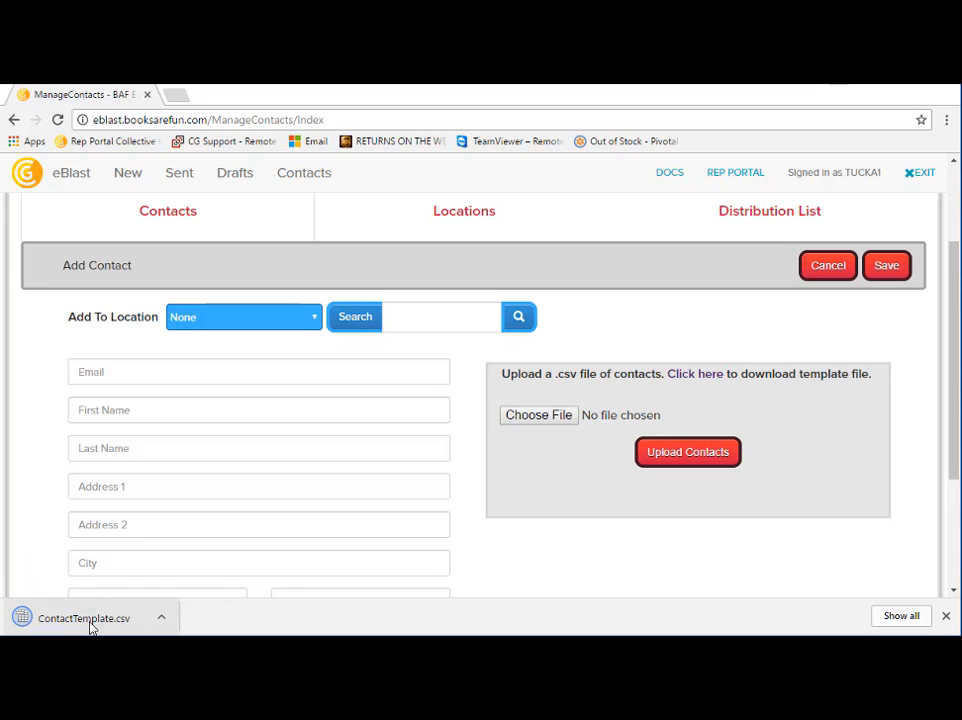
{"action": "left_click", "coordinate": [71, 621]}
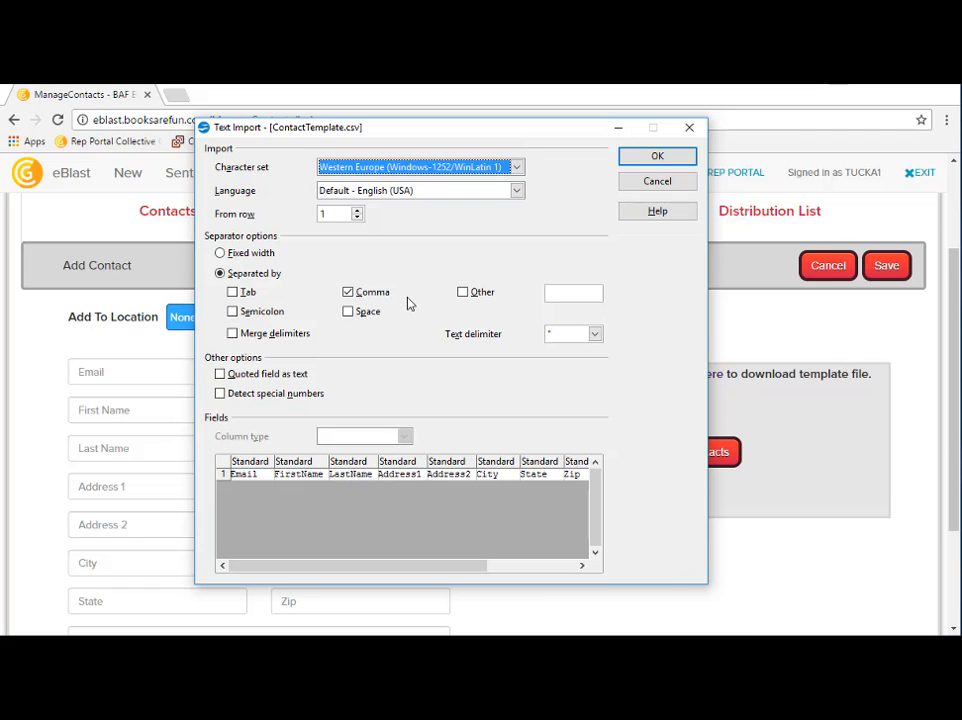
{"action": "left_click", "coordinate": [651, 162]}
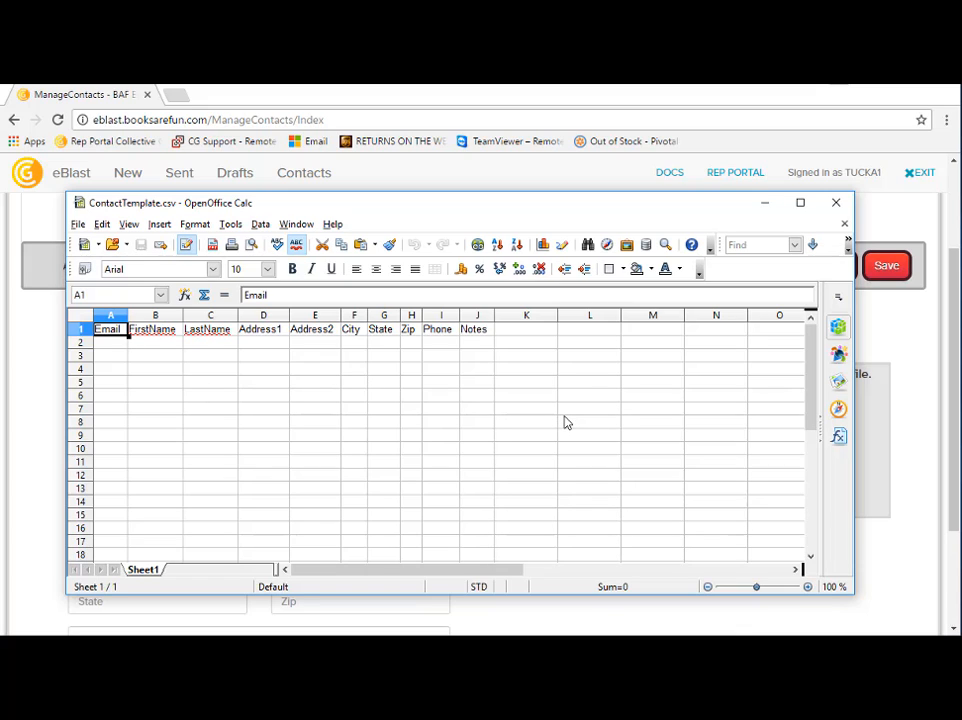
{"action": "left_click", "coordinate": [836, 202]}
Step: Switch to the Downloads folder and review the filled-in ContactTemplate-Demo.csv in OpenOffice Calc
{"action": "key", "text": "alt+Tab"}
{"action": "key", "text": "Tab"}
{"action": "key", "text": "Tab"}
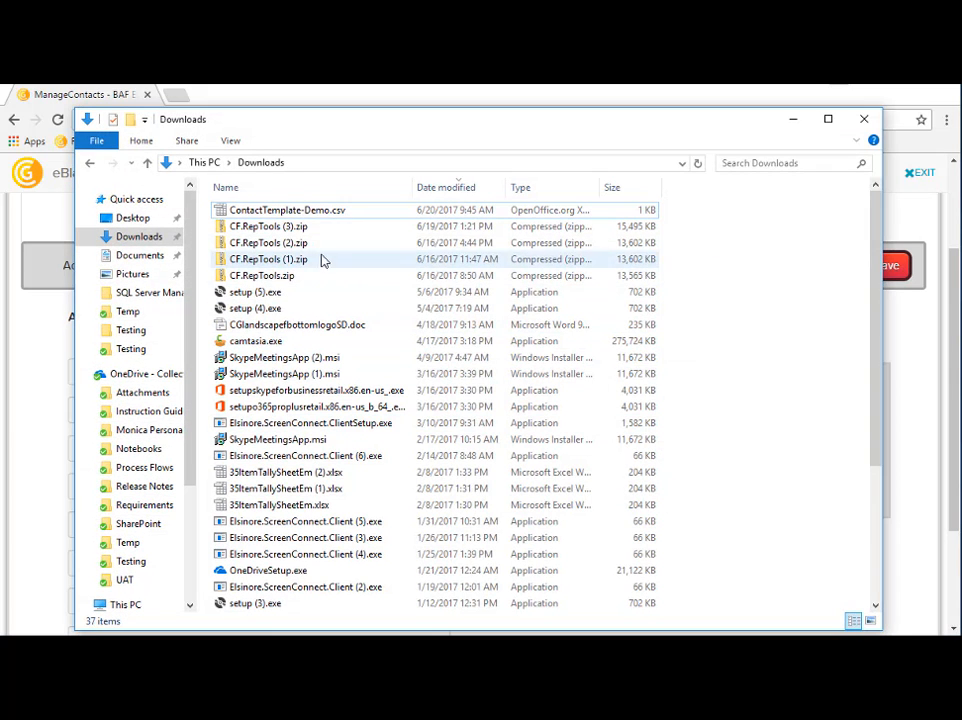
{"action": "double_click", "coordinate": [307, 211]}
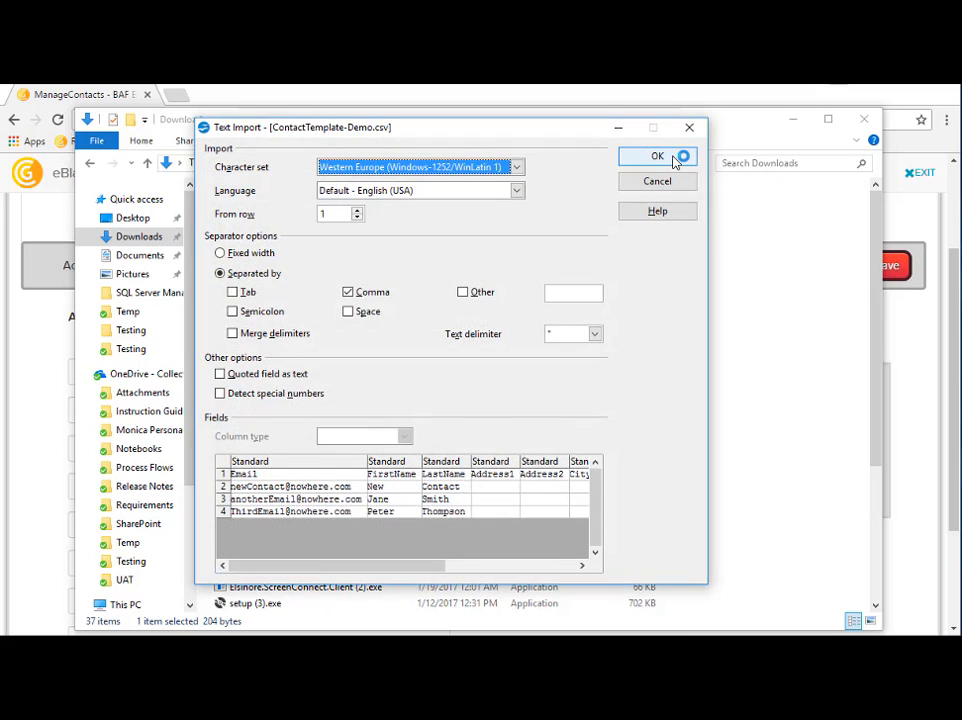
{"action": "left_click", "coordinate": [675, 160]}
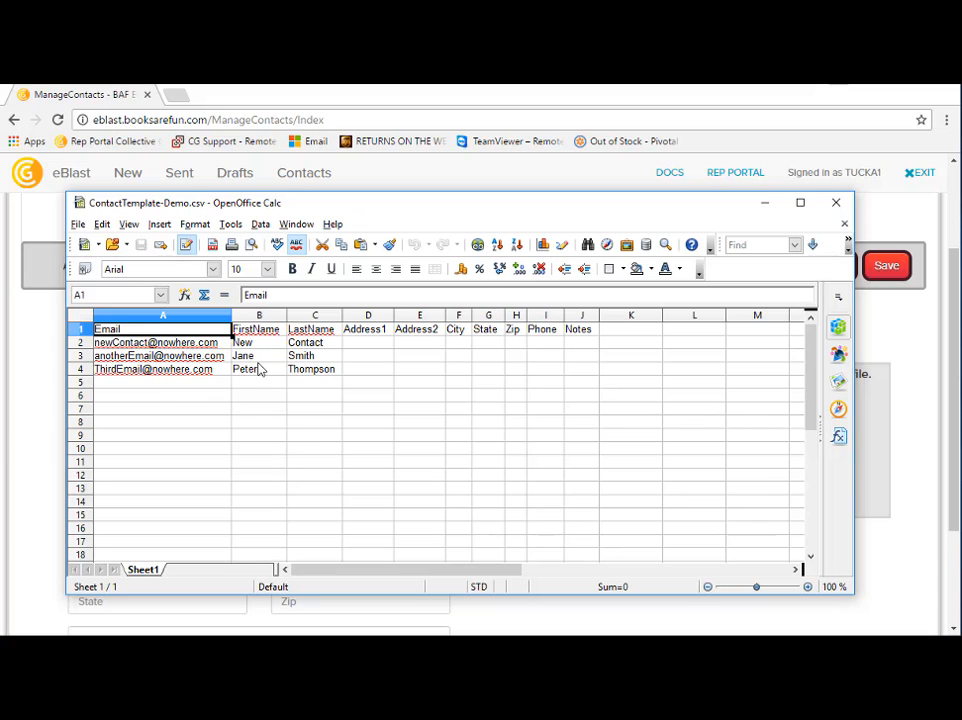
{"action": "left_click", "coordinate": [836, 203]}
Step: Upload ContactTemplate-Demo.csv from the Downloads folder as the contacts file
{"action": "left_click", "coordinate": [545, 418]}
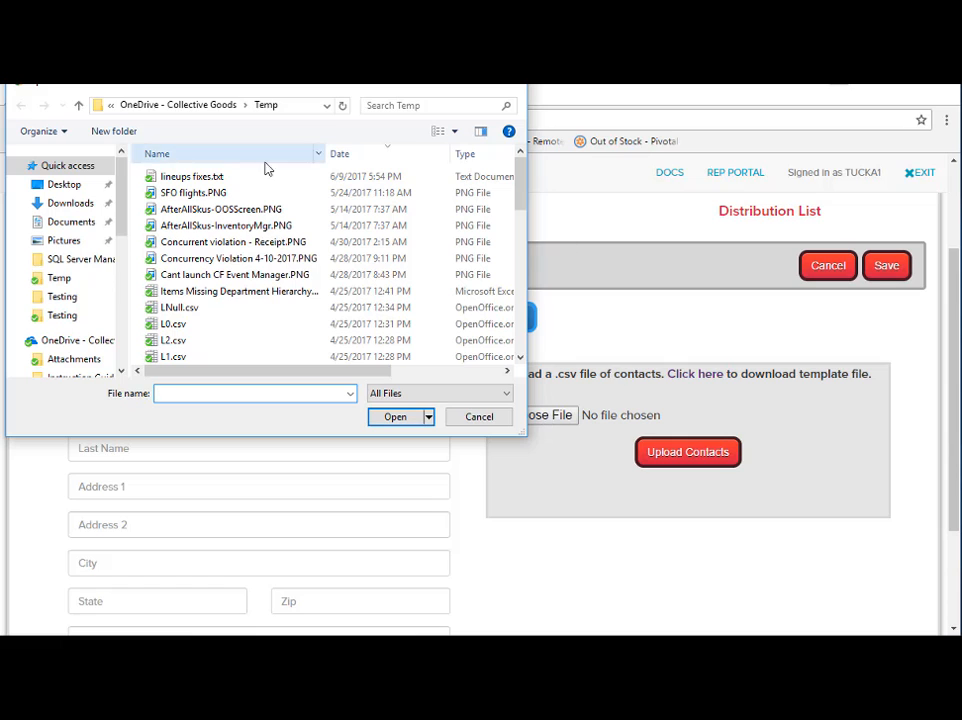
{"action": "left_click", "coordinate": [72, 203]}
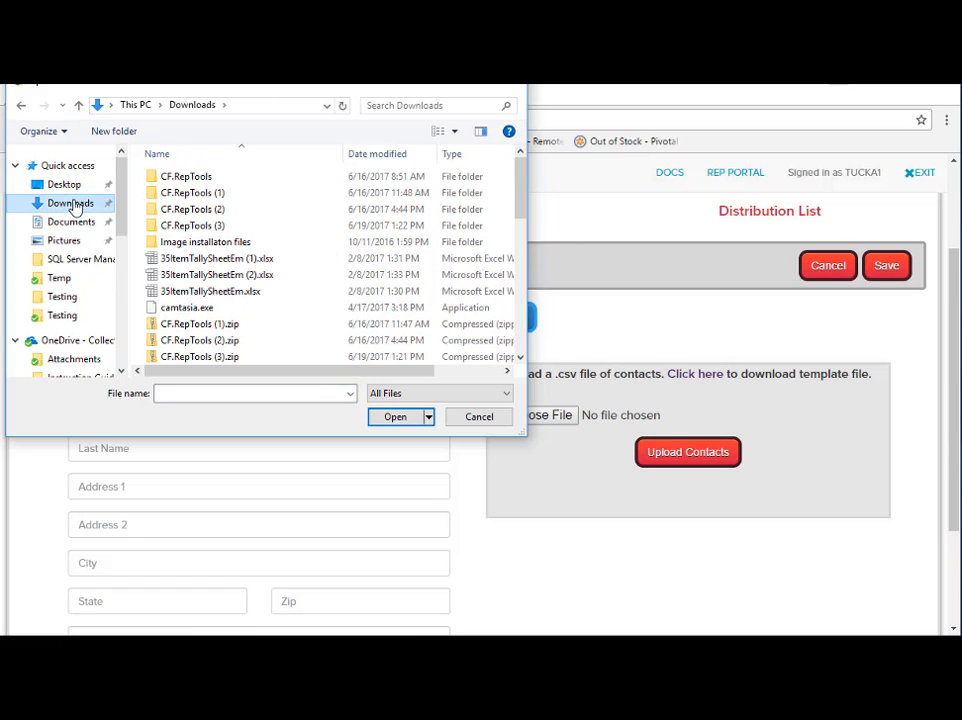
{"action": "left_click", "coordinate": [379, 155]}
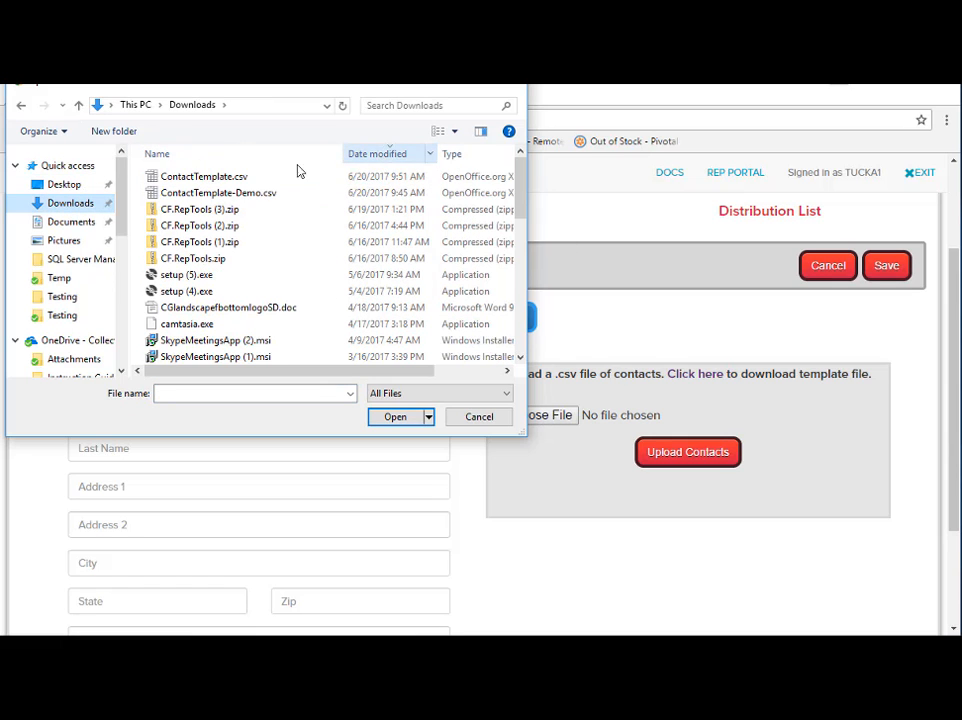
{"action": "left_click", "coordinate": [216, 192]}
{"action": "left_click", "coordinate": [404, 418]}
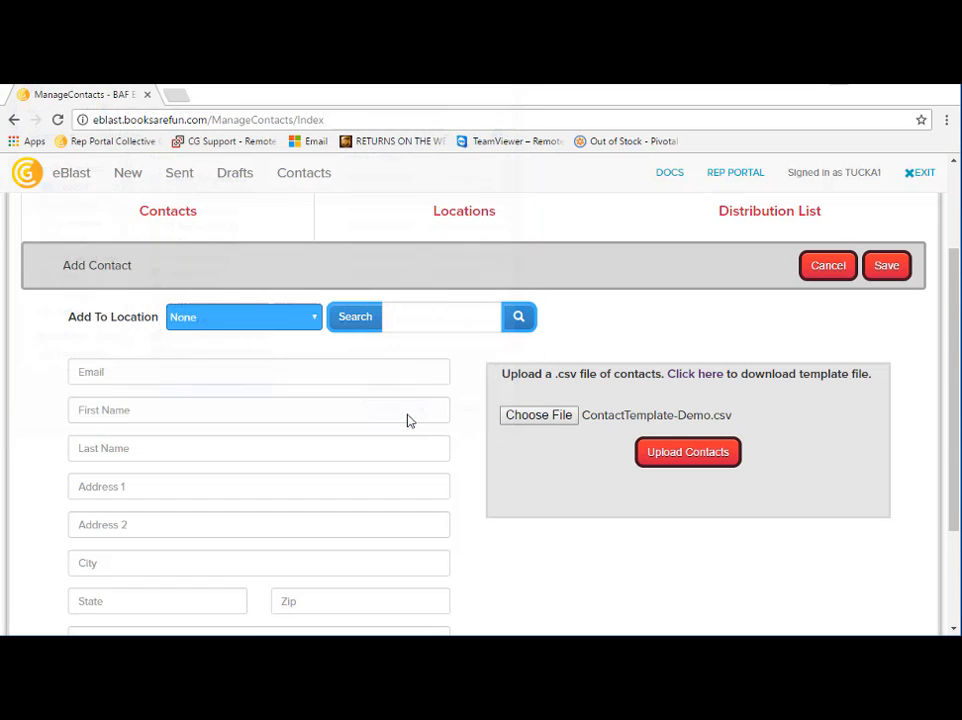
{"action": "left_click", "coordinate": [662, 463]}
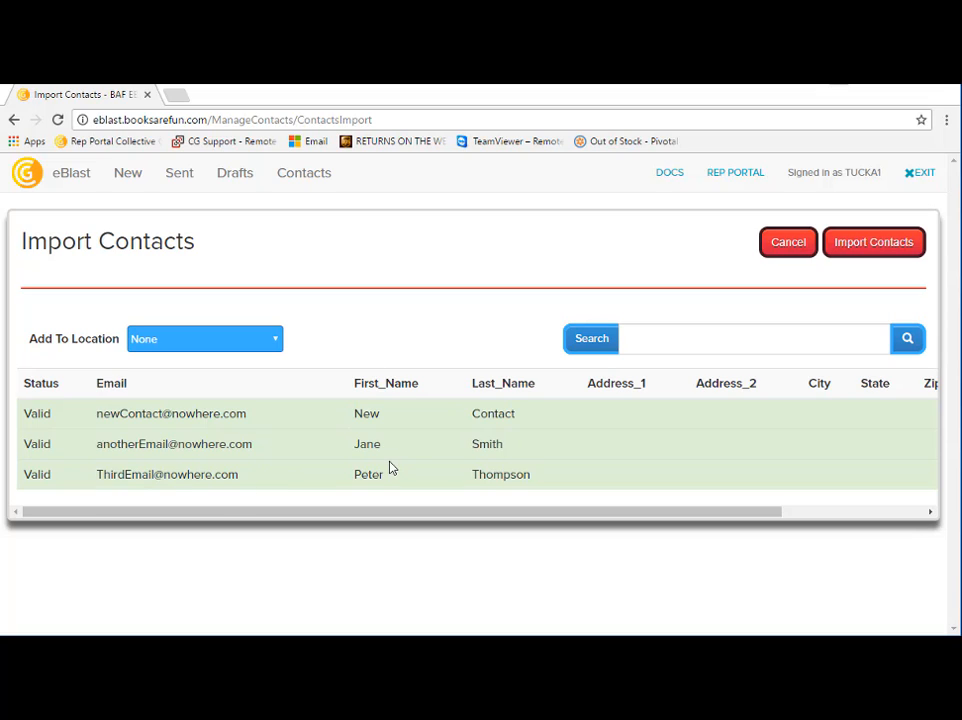
Step: Assign the uploaded contacts to the ACME CO location in Broomfield and import them
{"action": "left_click", "coordinate": [278, 342]}
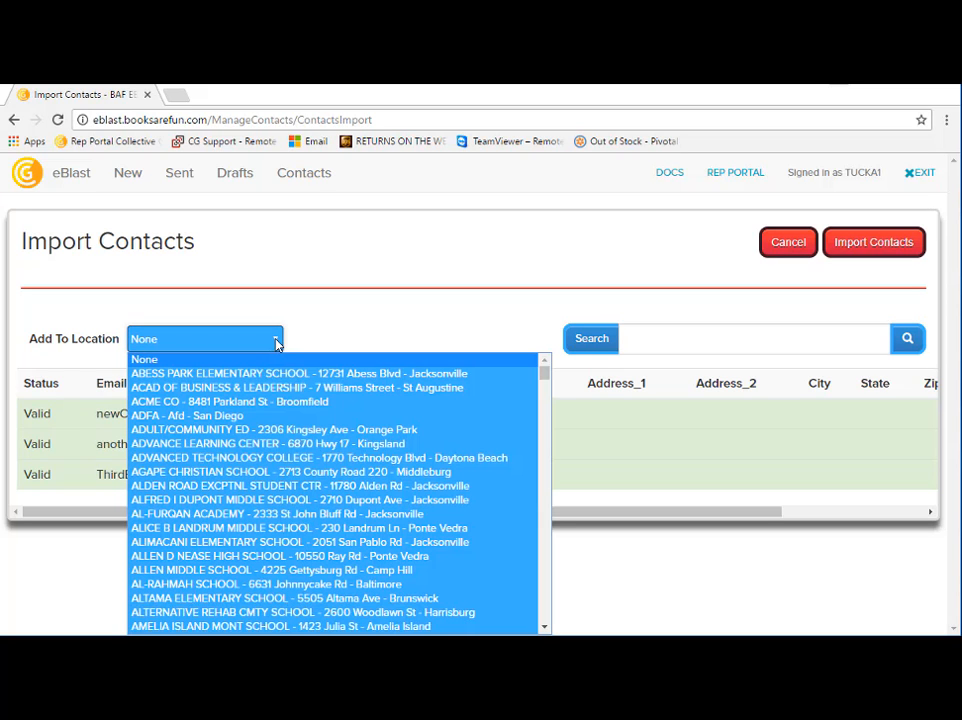
{"action": "left_click", "coordinate": [312, 403]}
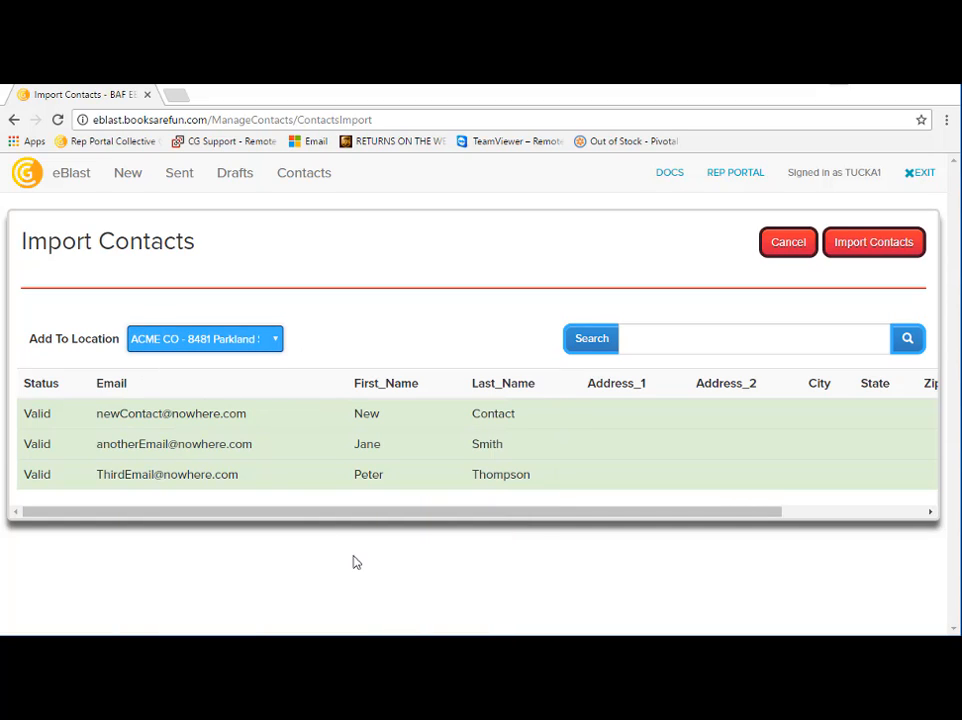
{"action": "left_click", "coordinate": [876, 242]}
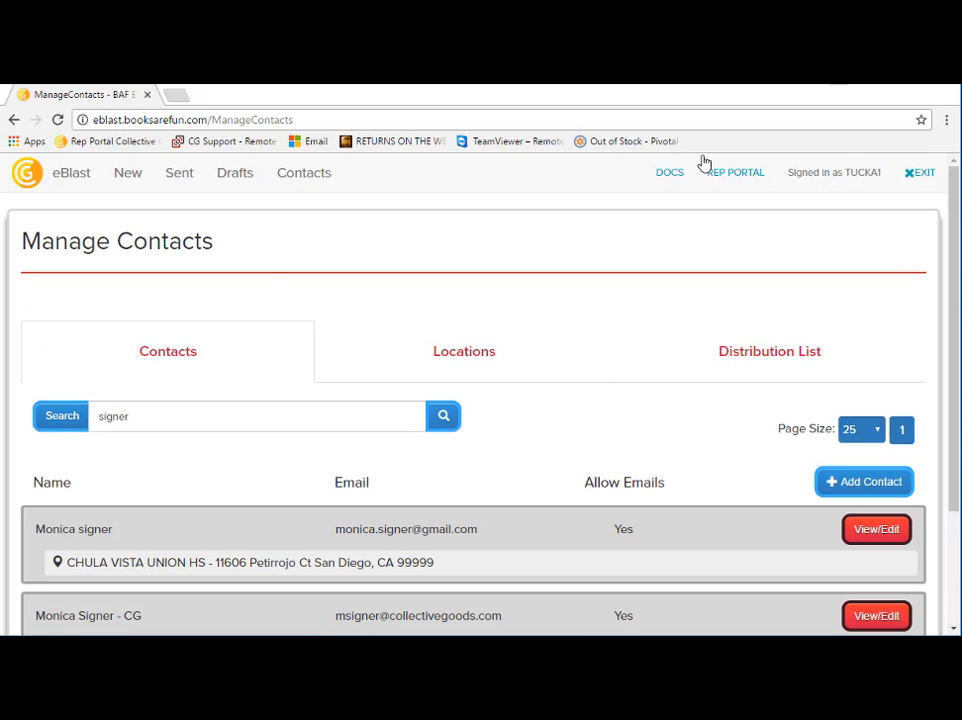
Step: Check the ACME CO location's details and recipients, and return to the locations list
{"action": "left_click", "coordinate": [477, 356]}
{"action": "scroll", "coordinate": [318, 447], "scroll_direction": "down", "scroll_amount": 3}
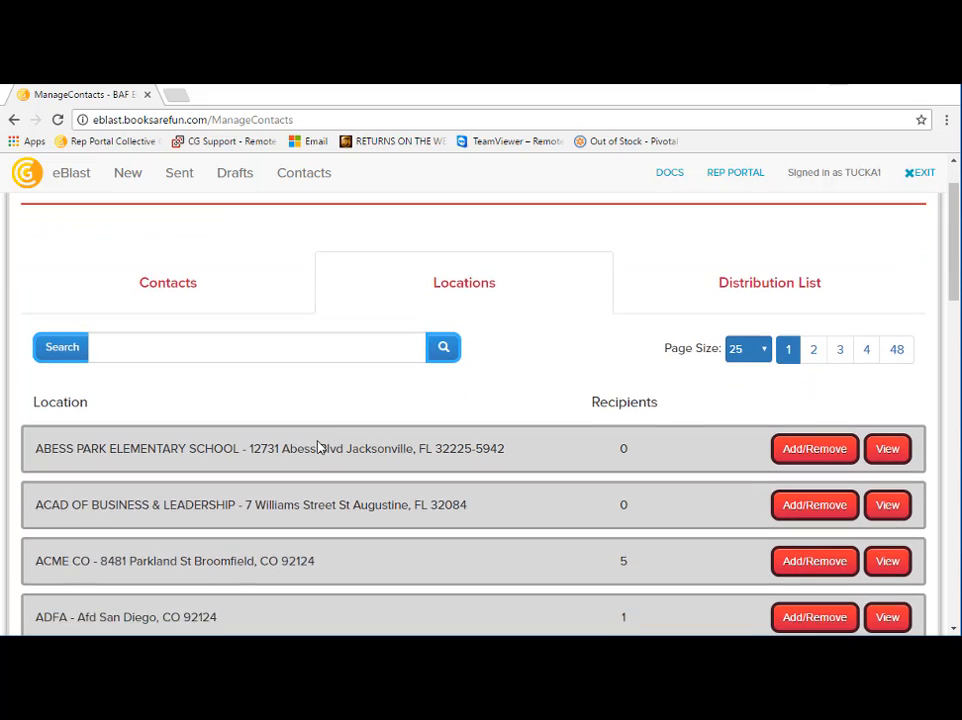
{"action": "left_click", "coordinate": [889, 474]}
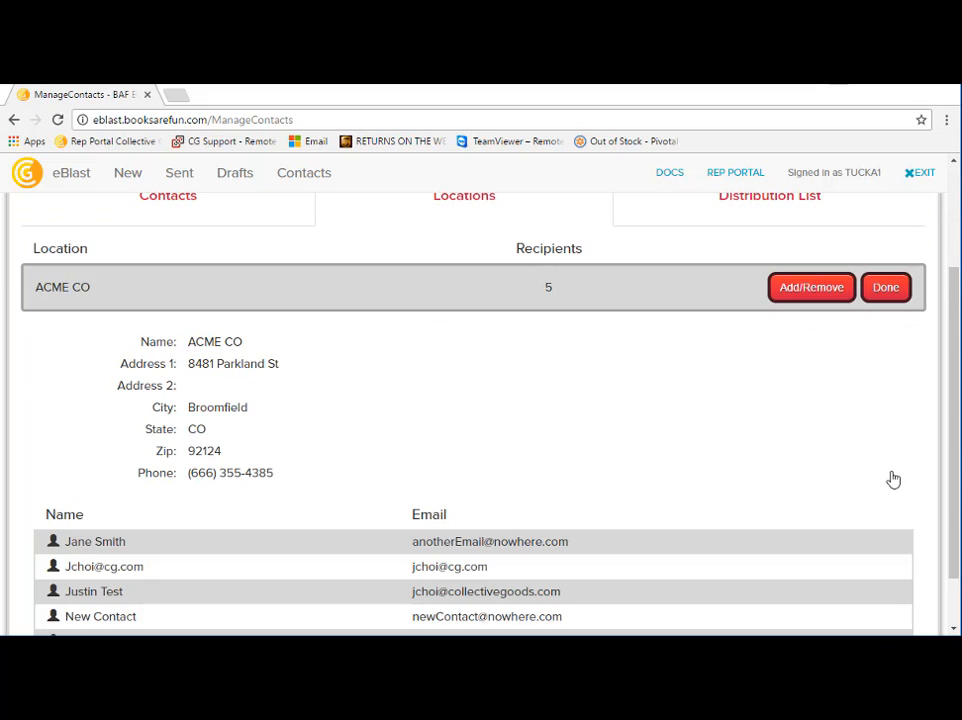
{"action": "scroll", "coordinate": [700, 446], "scroll_direction": "down", "scroll_amount": 2}
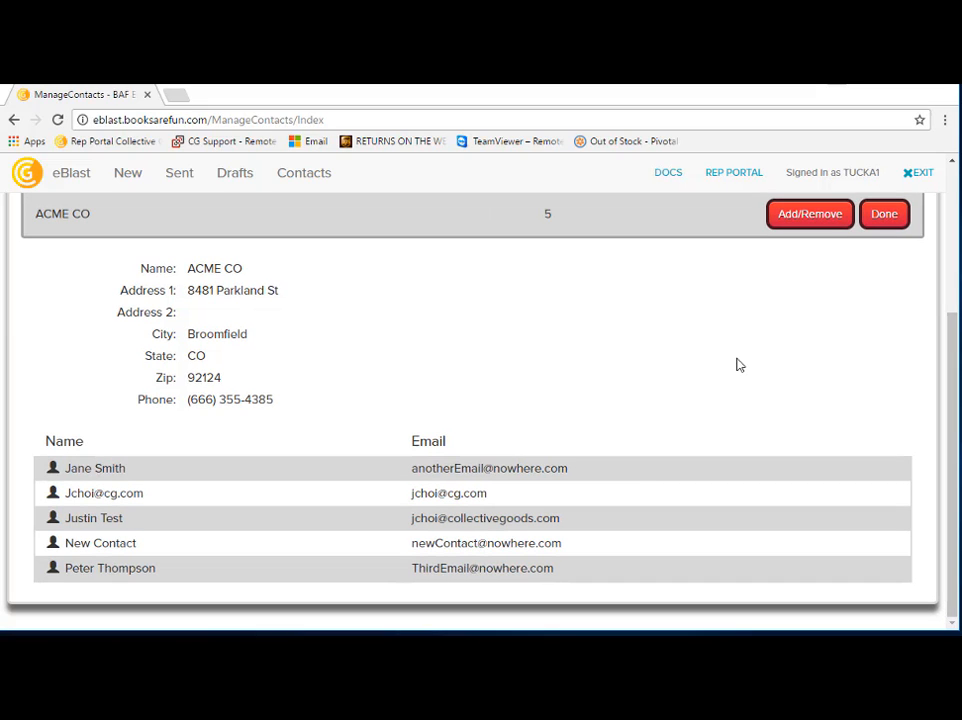
{"action": "left_click", "coordinate": [886, 215]}
{"action": "scroll", "coordinate": [532, 286], "scroll_direction": "up", "scroll_amount": 3}
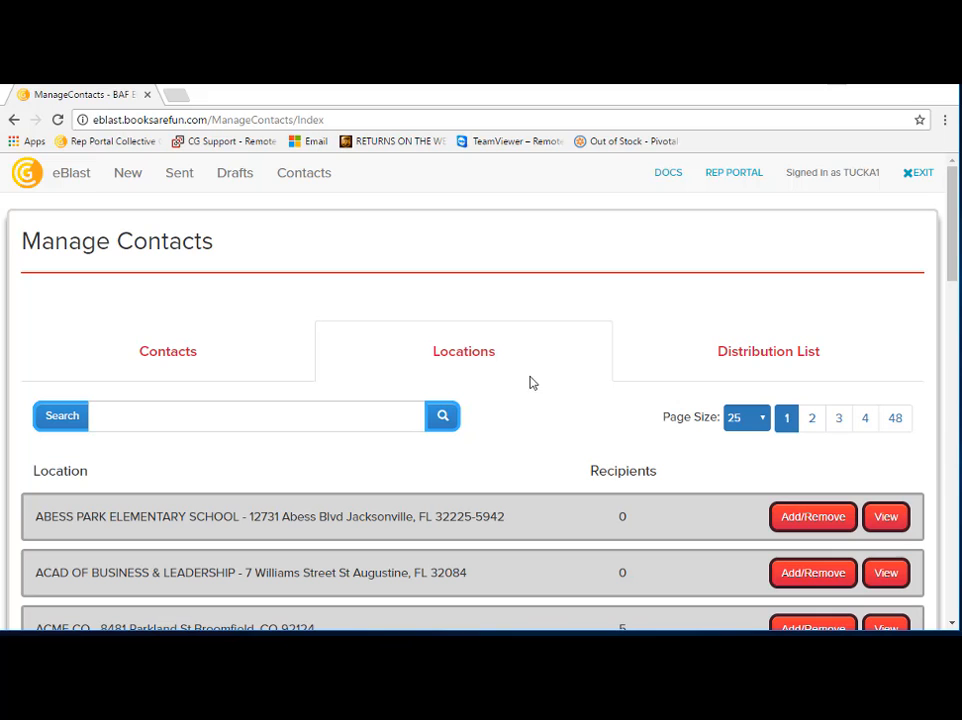
Step: Reopen the ACME CO location and examine its full list of recipients
{"action": "scroll", "coordinate": [521, 407], "scroll_direction": "down", "scroll_amount": 3}
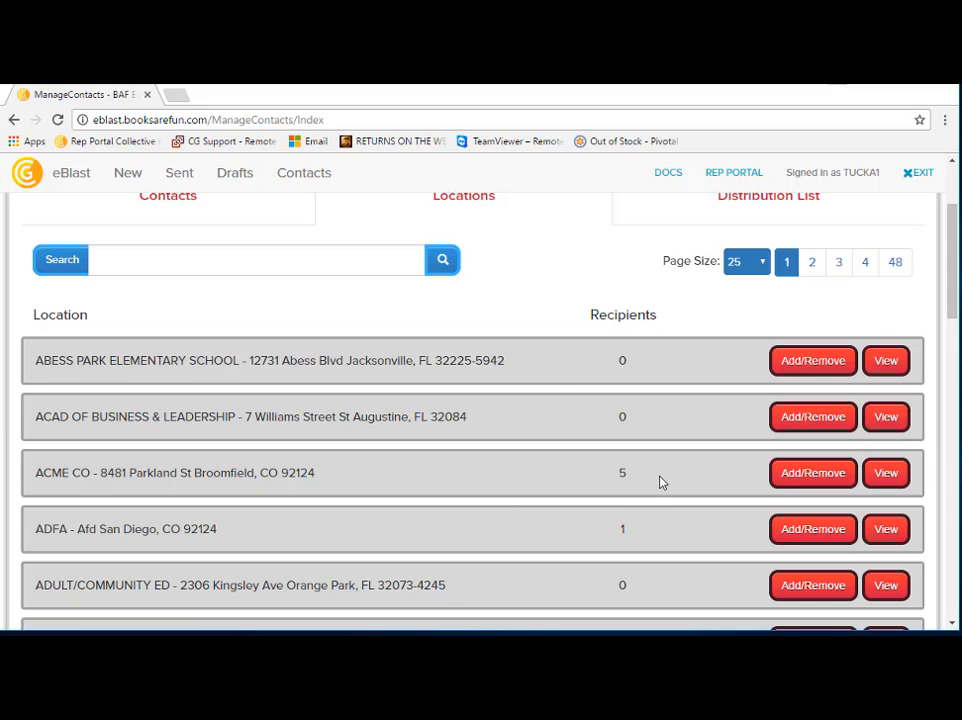
{"action": "left_click", "coordinate": [872, 475]}
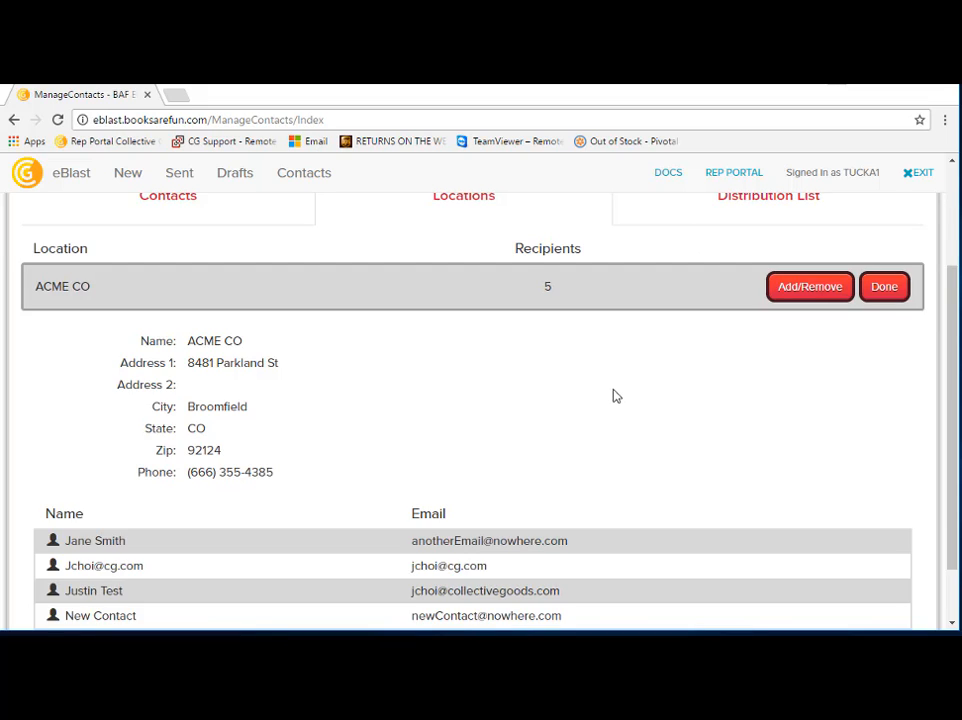
{"action": "scroll", "coordinate": [612, 395], "scroll_direction": "down", "scroll_amount": 1}
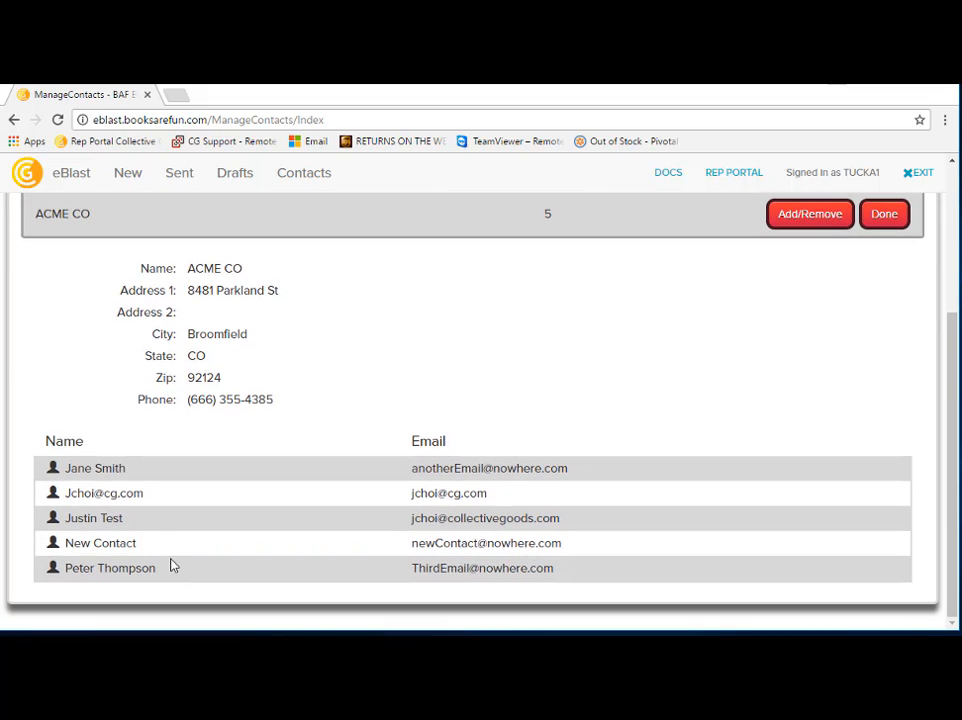
Step: Search the contacts by surname and add the one linked to CHULA VISTA UNION HS to the ACME CO location
{"action": "left_click", "coordinate": [794, 222]}
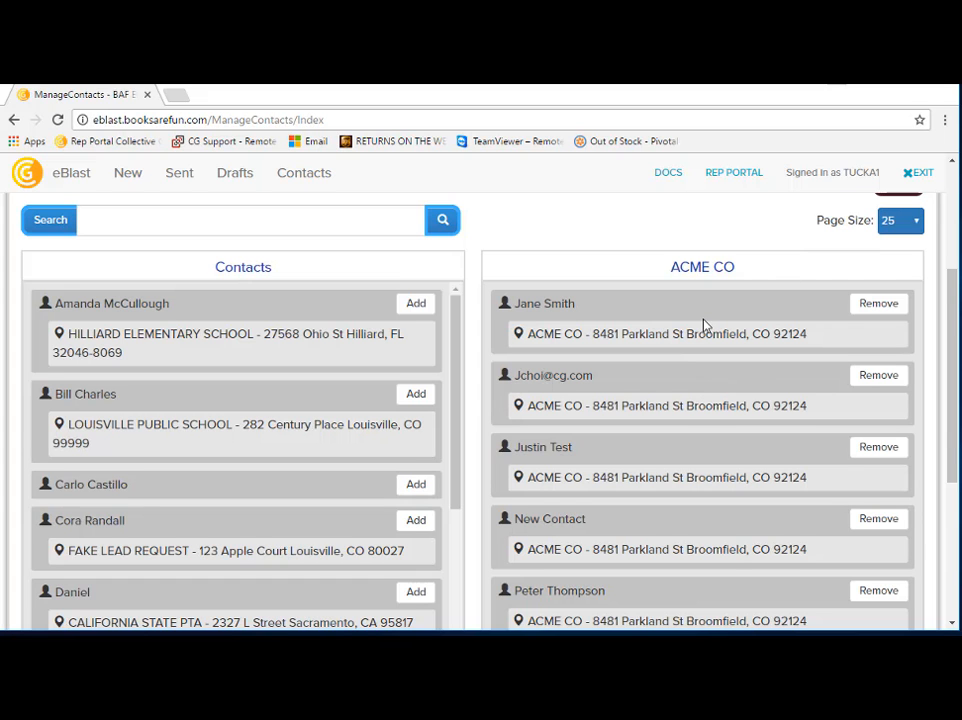
{"action": "scroll", "coordinate": [700, 327], "scroll_direction": "down", "scroll_amount": 1}
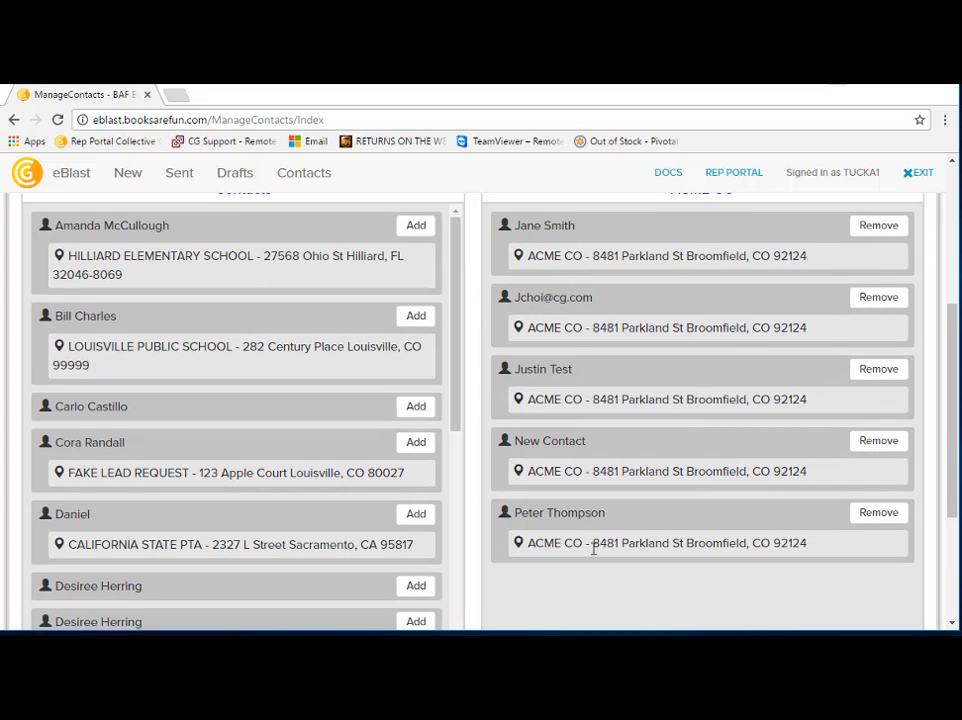
{"action": "scroll", "coordinate": [593, 548], "scroll_direction": "up", "scroll_amount": 1}
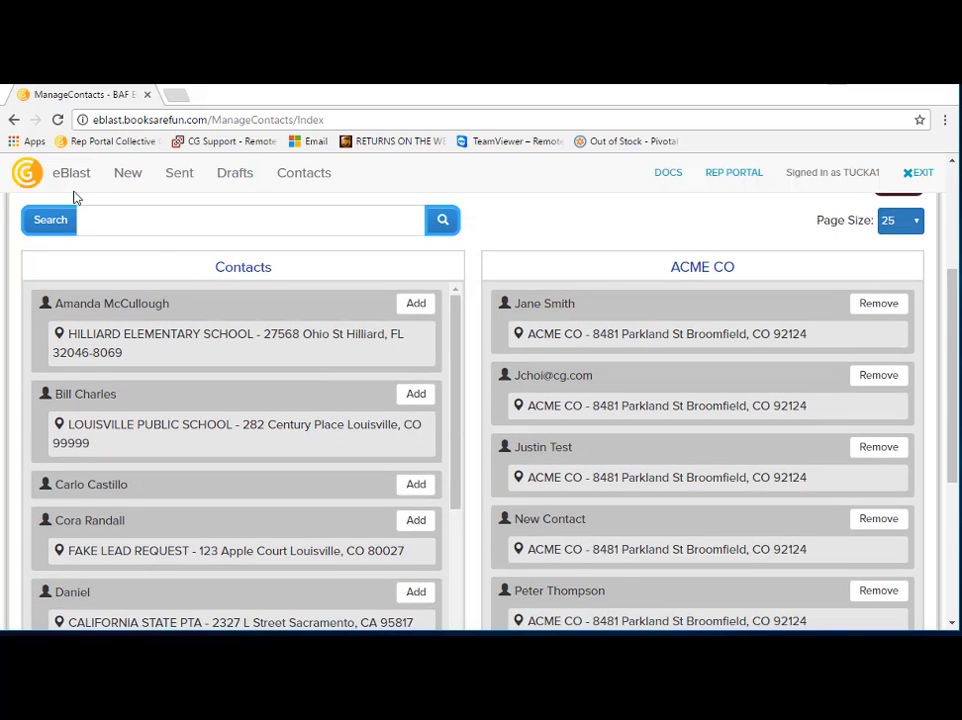
{"action": "left_click", "coordinate": [101, 222]}
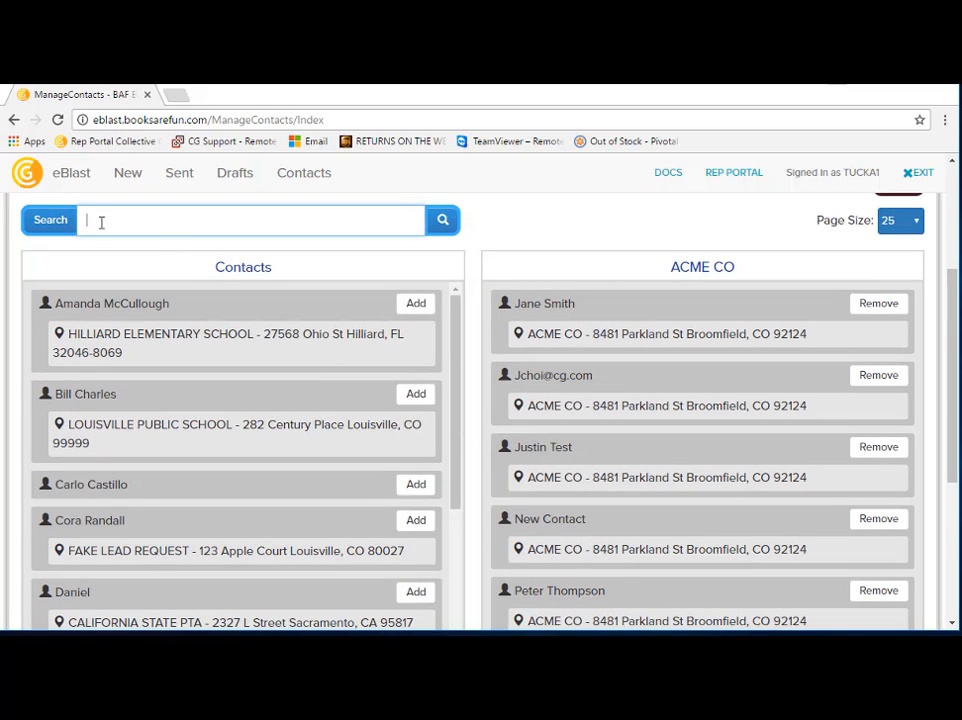
{"action": "type", "text": "signer"}
{"action": "key", "text": "Return"}
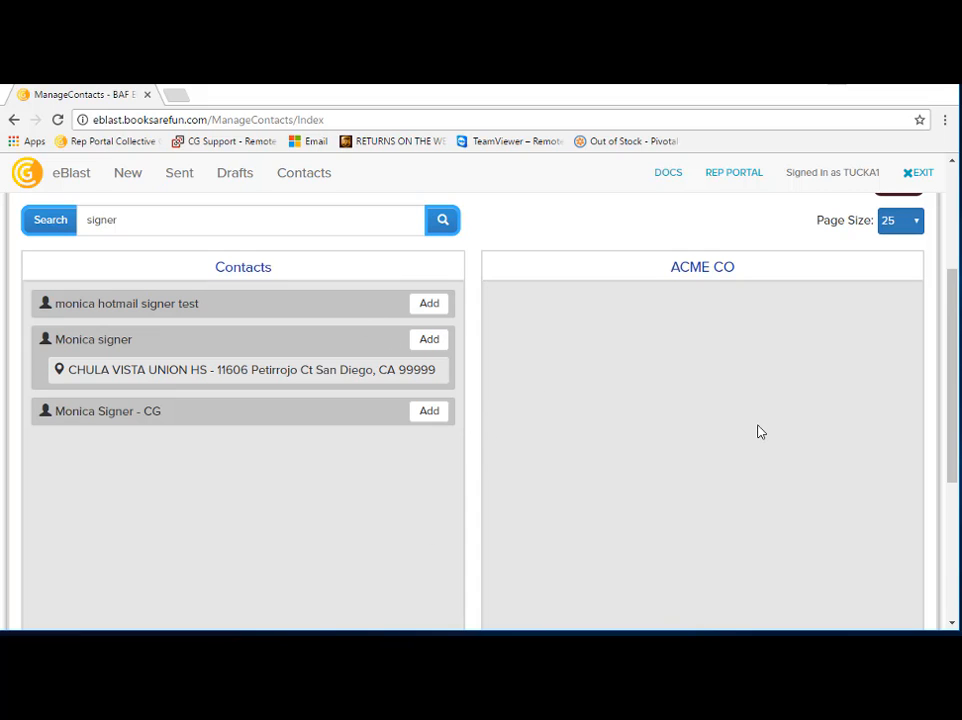
{"action": "scroll", "coordinate": [762, 428], "scroll_direction": "up", "scroll_amount": 1}
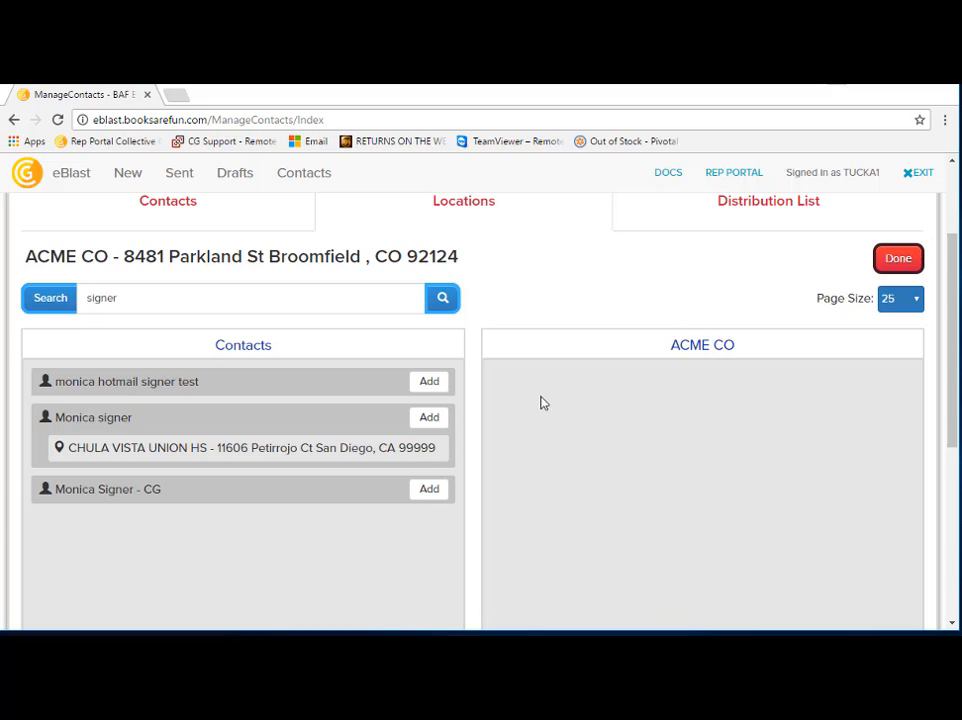
{"action": "left_click", "coordinate": [438, 423]}
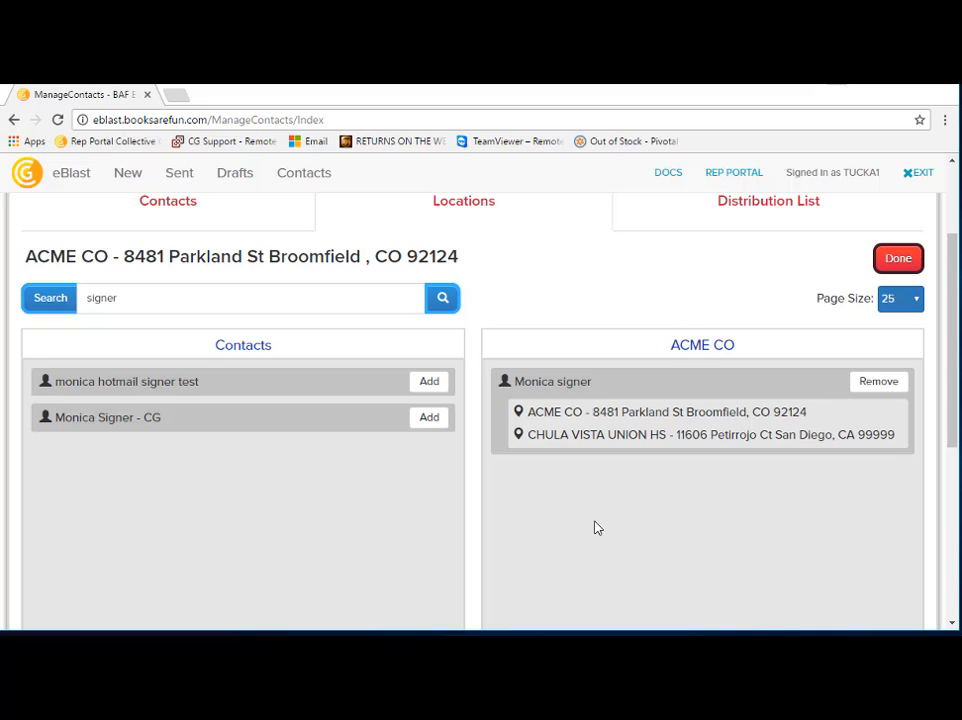
Step: Add the individual contact linked to HILLIARD ELEMENTARY SCHOOL to the recipients of the East Side DL distribution list
{"action": "scroll", "coordinate": [783, 565], "scroll_direction": "up", "scroll_amount": 1}
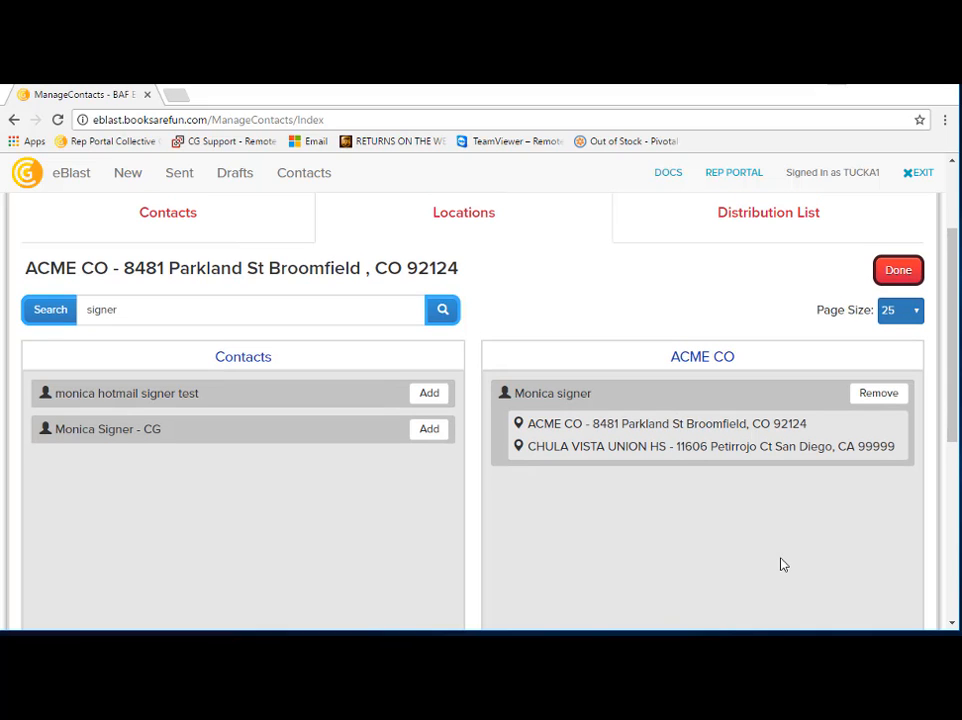
{"action": "left_click", "coordinate": [824, 217]}
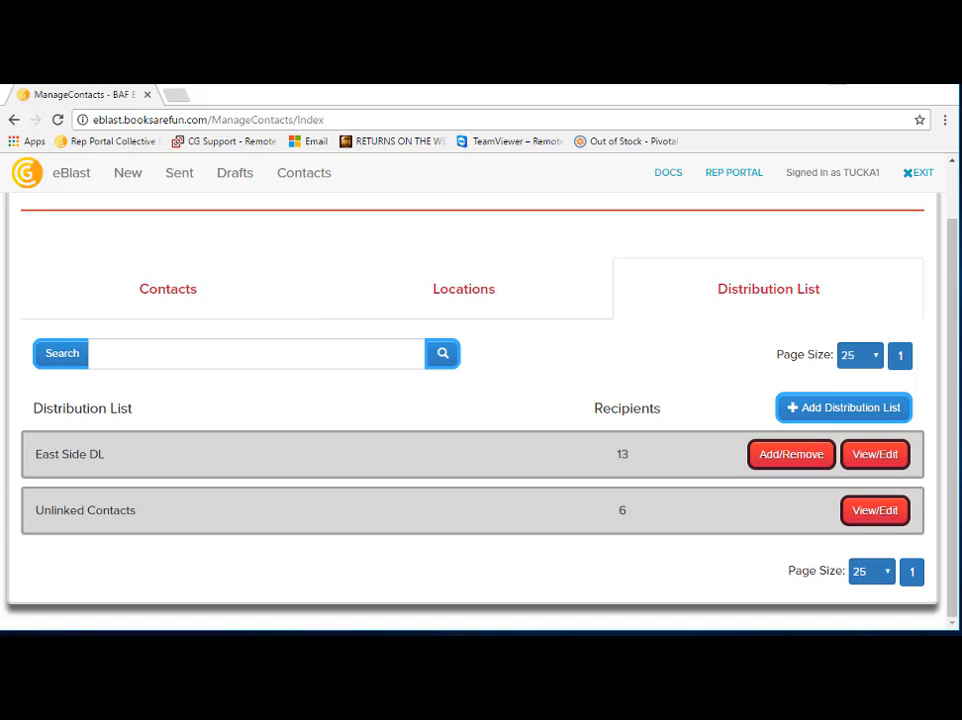
{"action": "left_click", "coordinate": [876, 464]}
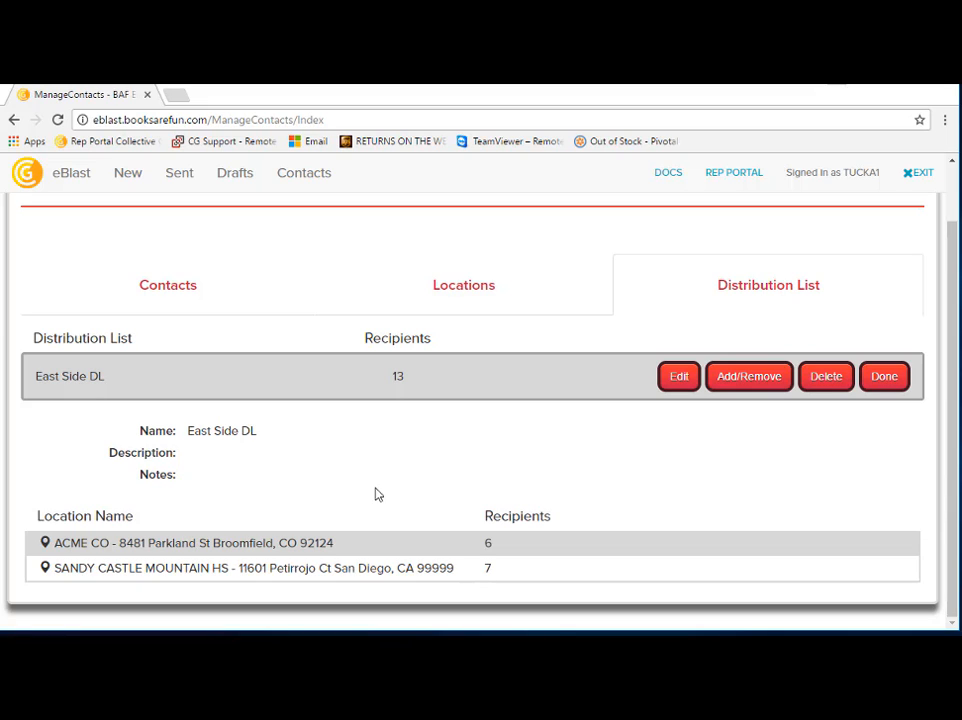
{"action": "left_click", "coordinate": [752, 382]}
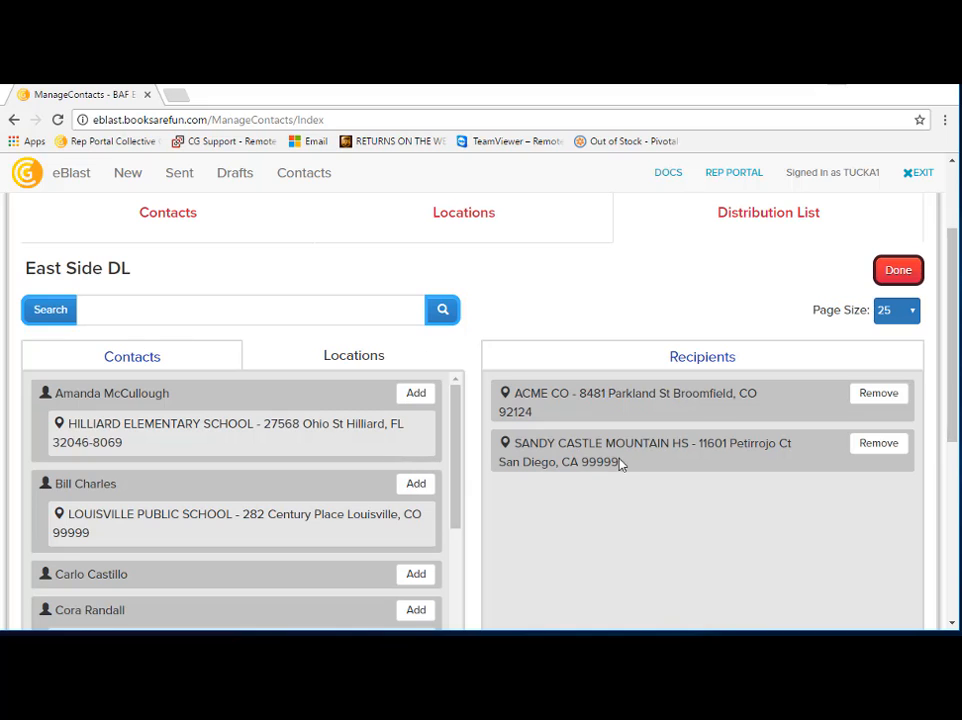
{"action": "left_click", "coordinate": [350, 364]}
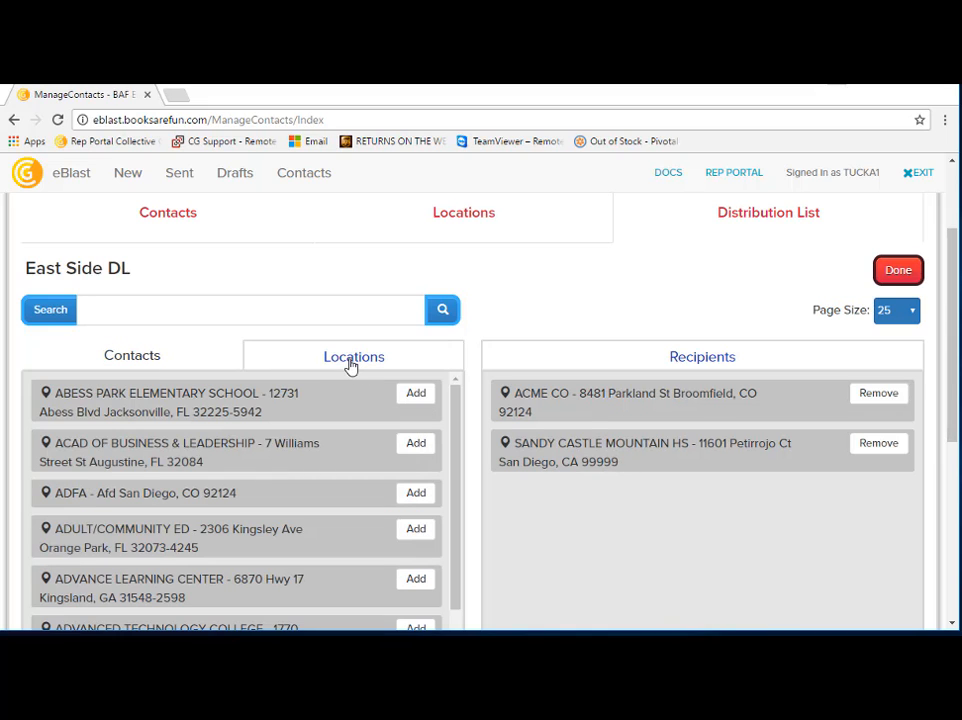
{"action": "left_click", "coordinate": [137, 358]}
{"action": "left_click", "coordinate": [131, 309]}
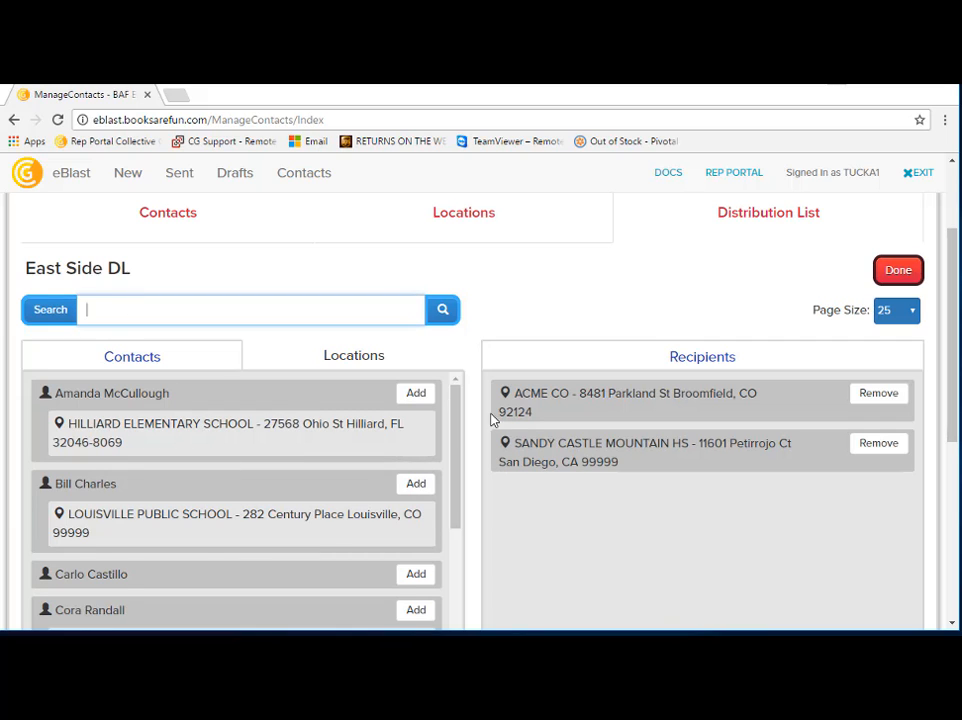
{"action": "left_click", "coordinate": [417, 394]}
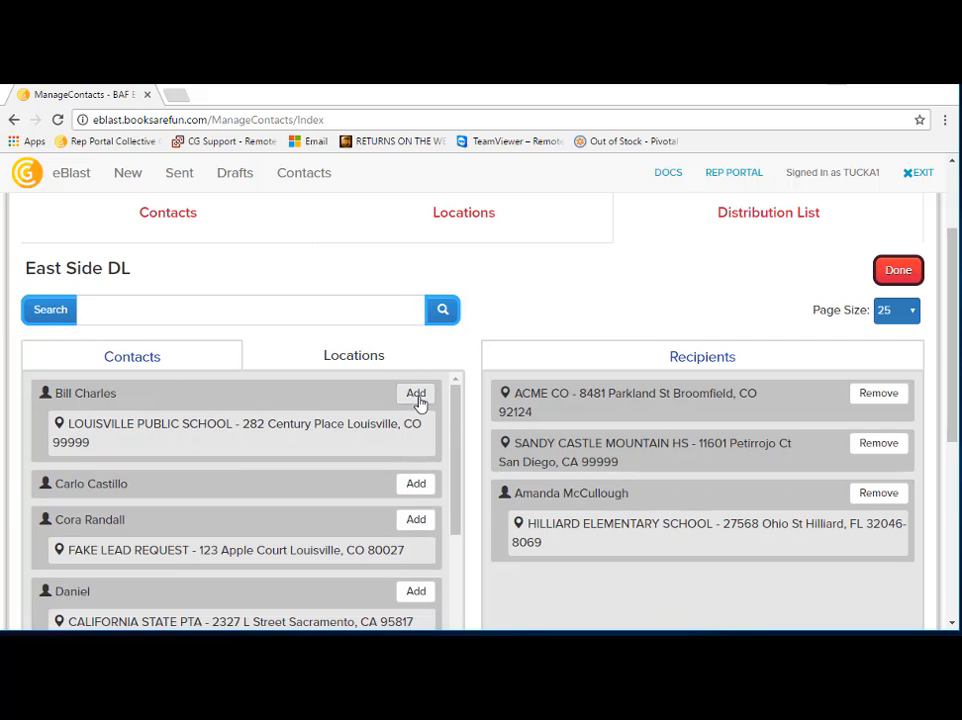
{"action": "left_click", "coordinate": [898, 271]}
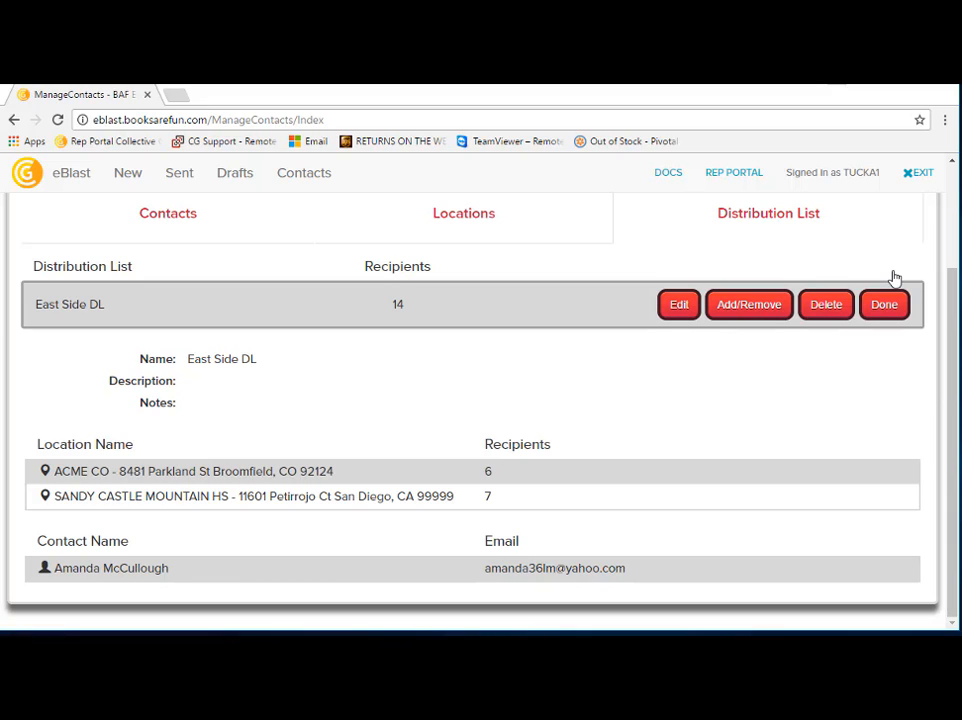
Step: Finish editing the ACME CO location's recipients and return to the East Side DL details
{"action": "left_click", "coordinate": [508, 220]}
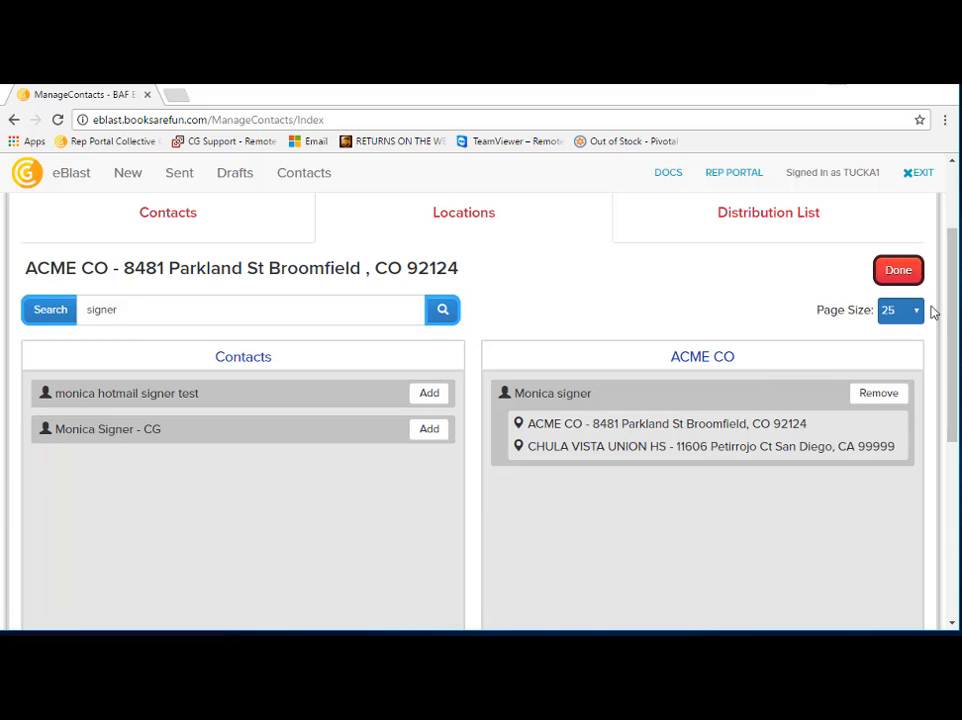
{"action": "left_click", "coordinate": [906, 278]}
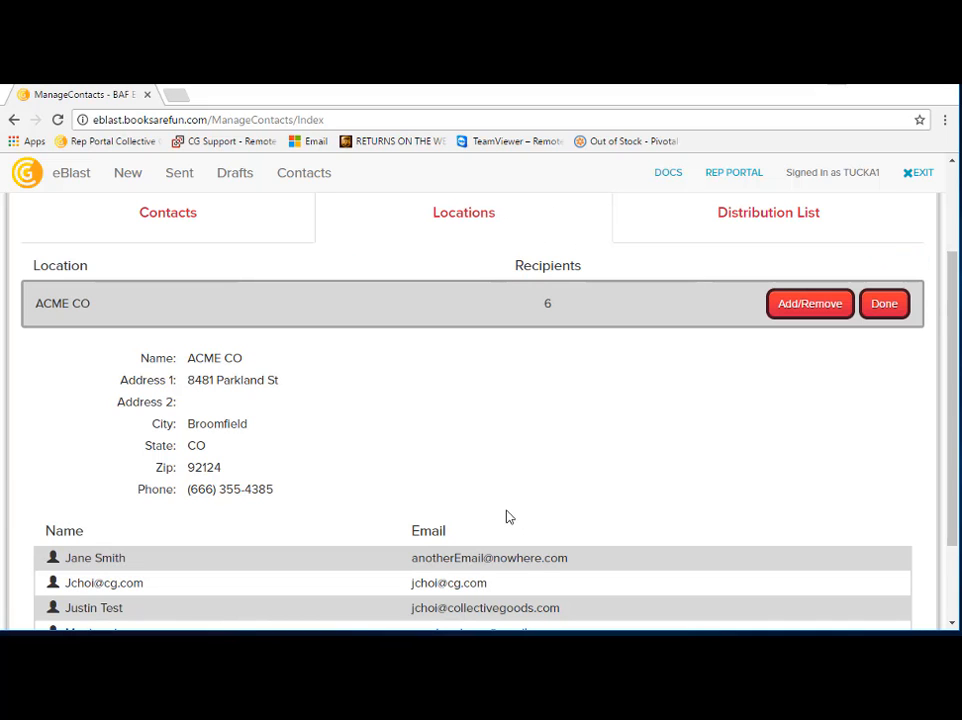
{"action": "left_click", "coordinate": [651, 226]}
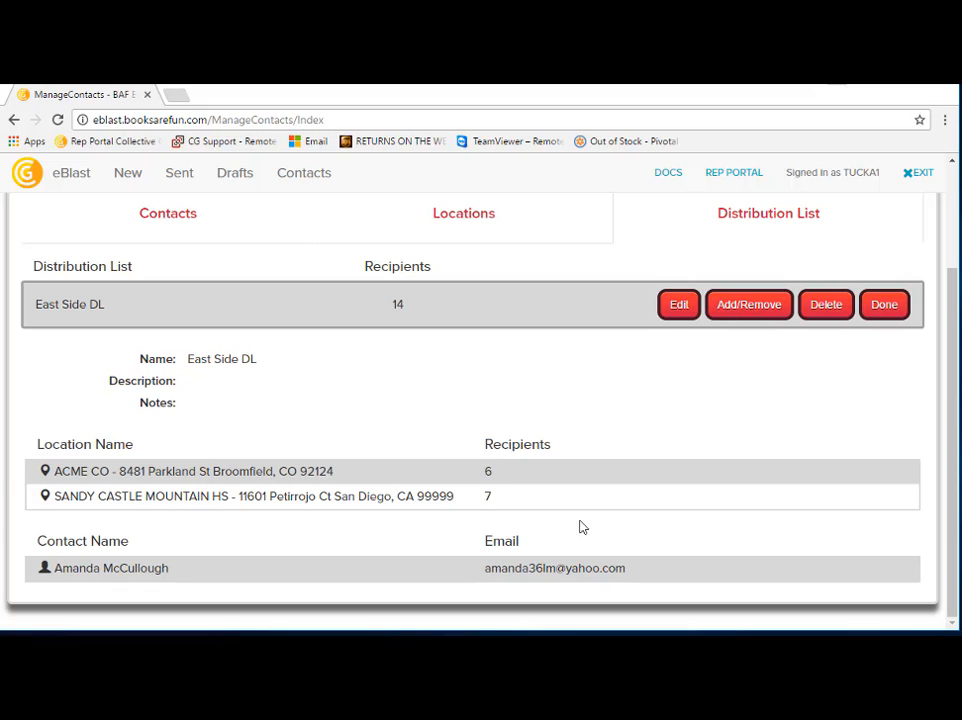
Step: Close the East Side DL details, review the Unlinked Contacts distribution list, and return to the distribution lists
{"action": "left_click", "coordinate": [887, 310]}
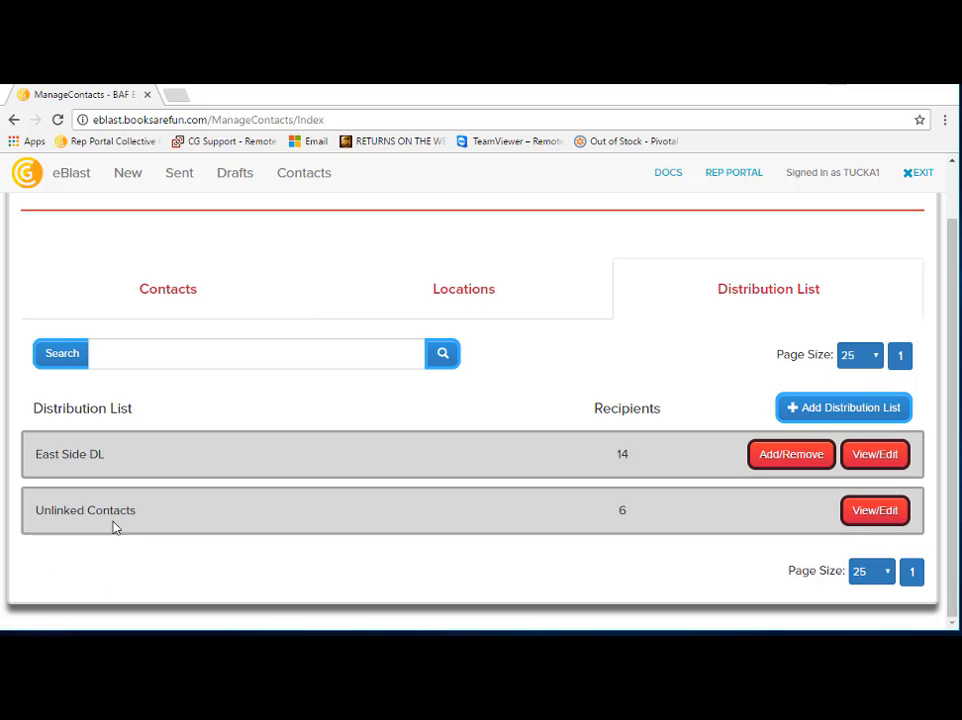
{"action": "left_click", "coordinate": [873, 520]}
{"action": "scroll", "coordinate": [634, 478], "scroll_direction": "down", "scroll_amount": 2}
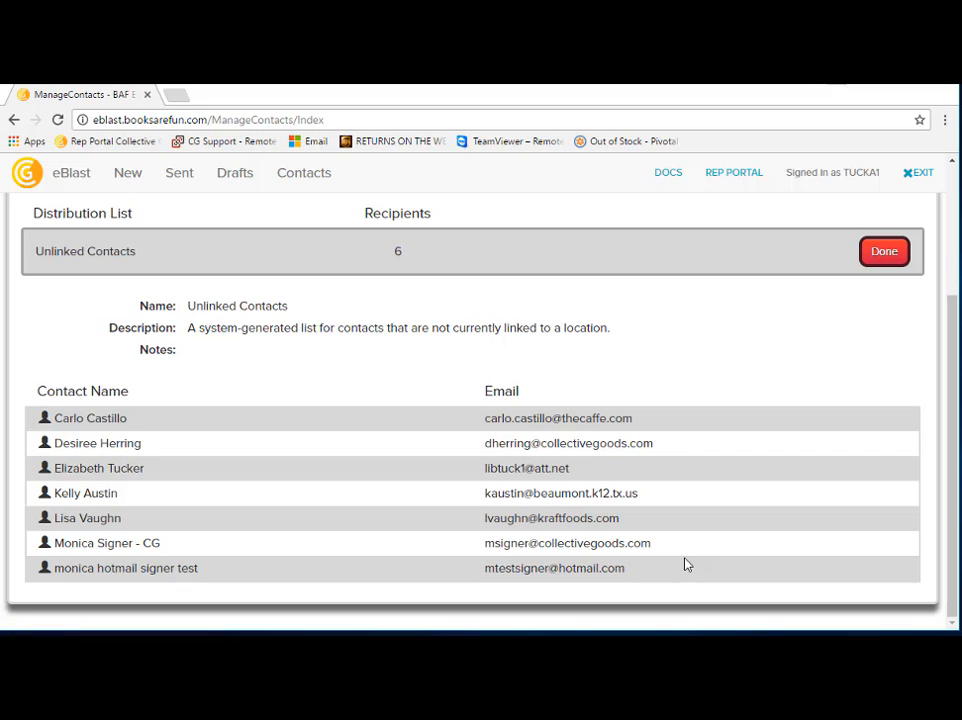
{"action": "left_click", "coordinate": [883, 251]}
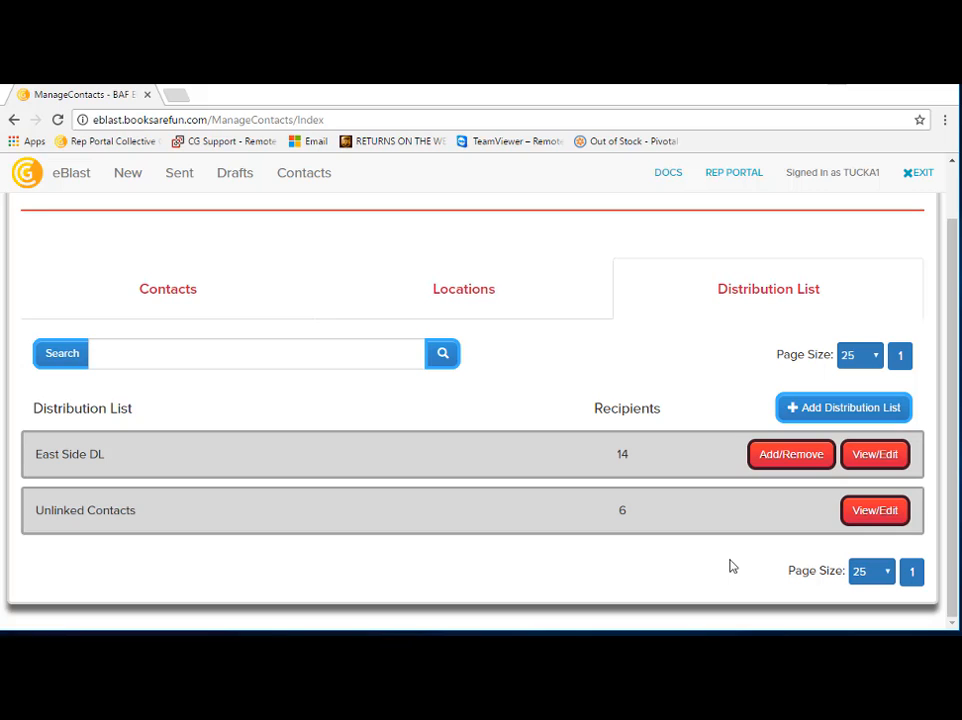
Step: Show all contacts and search them by a contact's first name
{"action": "left_click", "coordinate": [196, 292]}
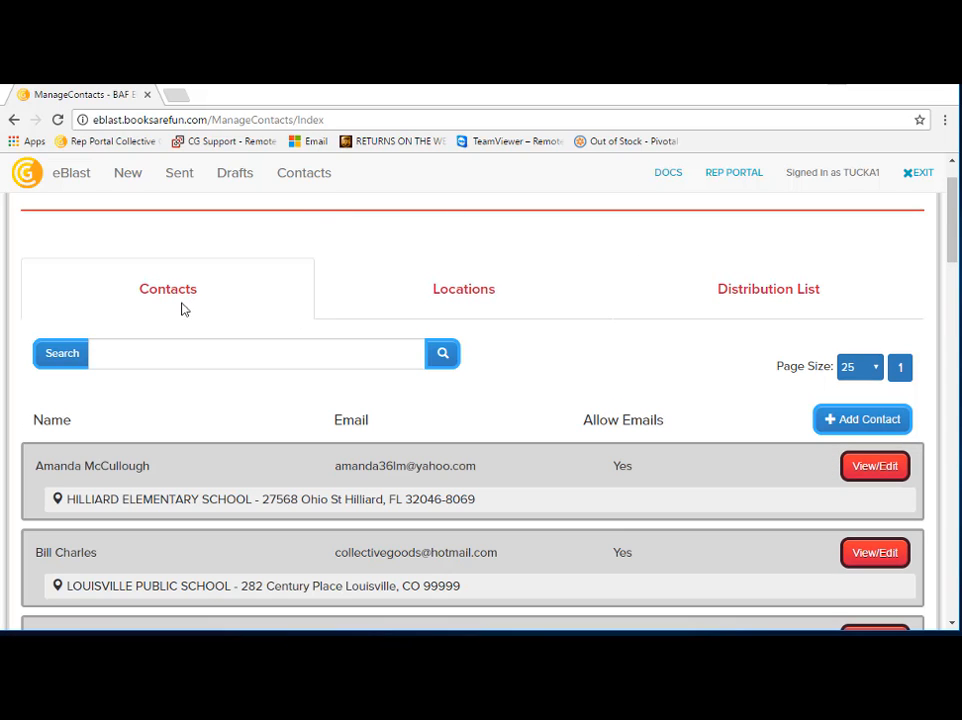
{"action": "left_click", "coordinate": [131, 350]}
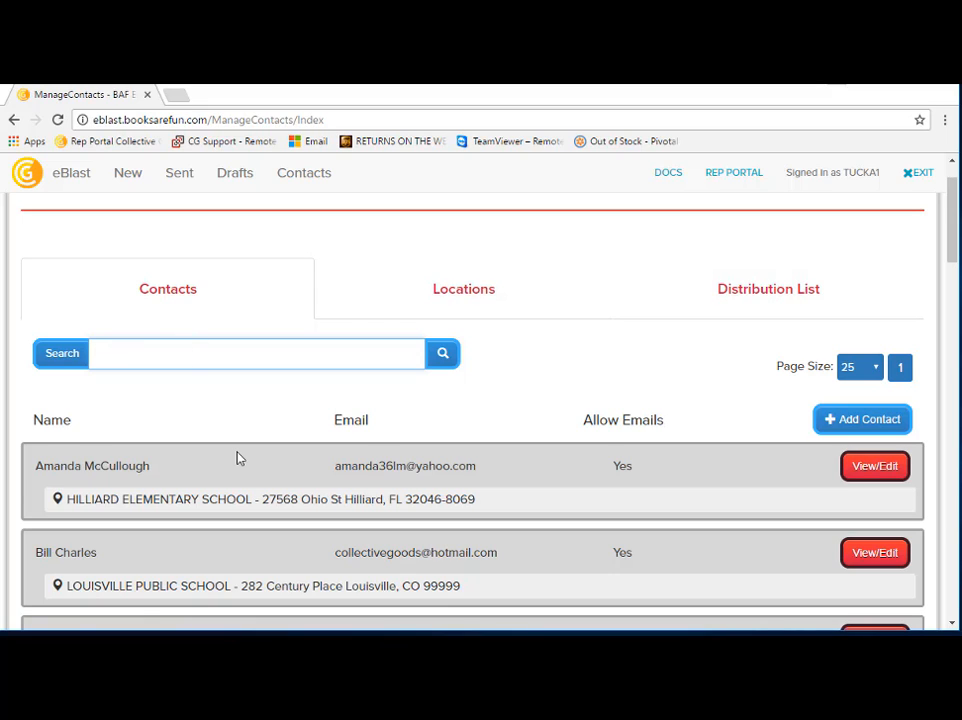
{"action": "type", "text": "monica"}
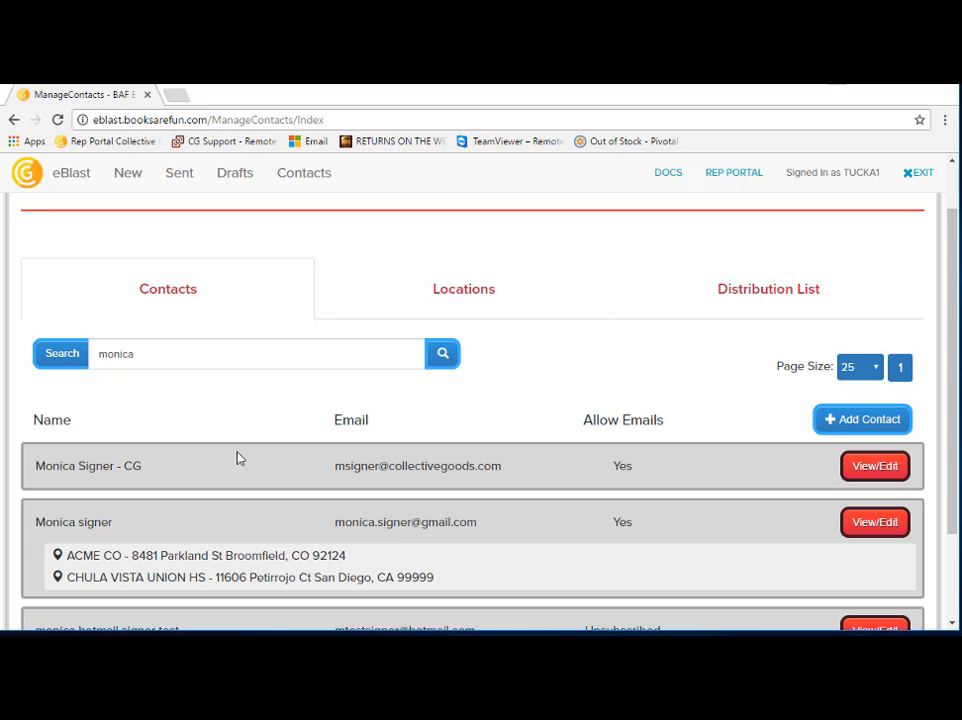
{"action": "left_click_drag", "start_coordinate": [155, 352], "coordinate": [62, 351]}
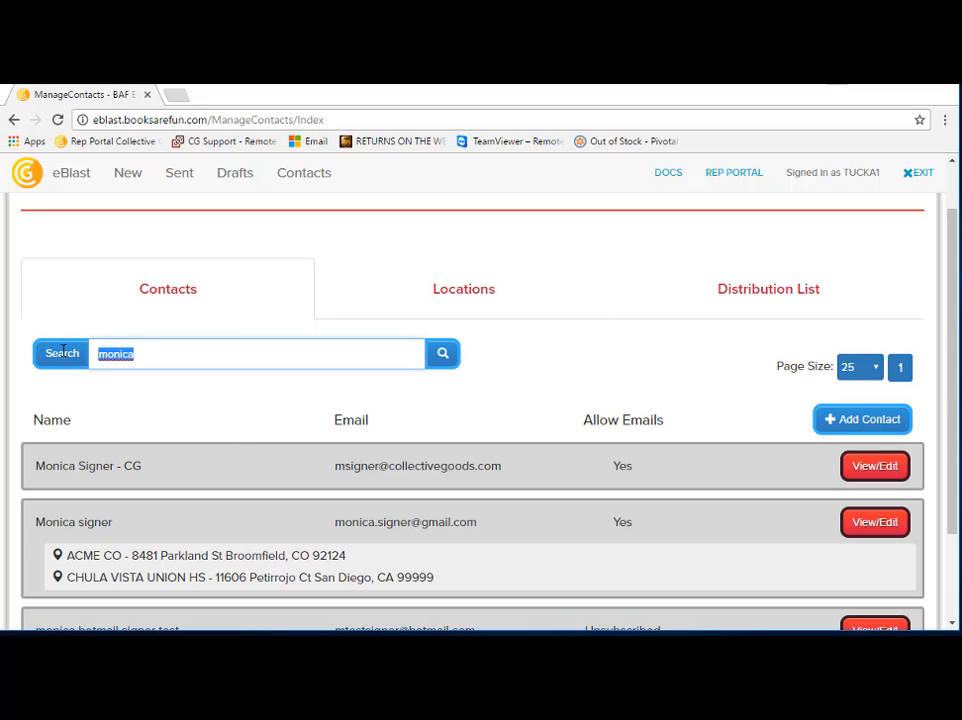
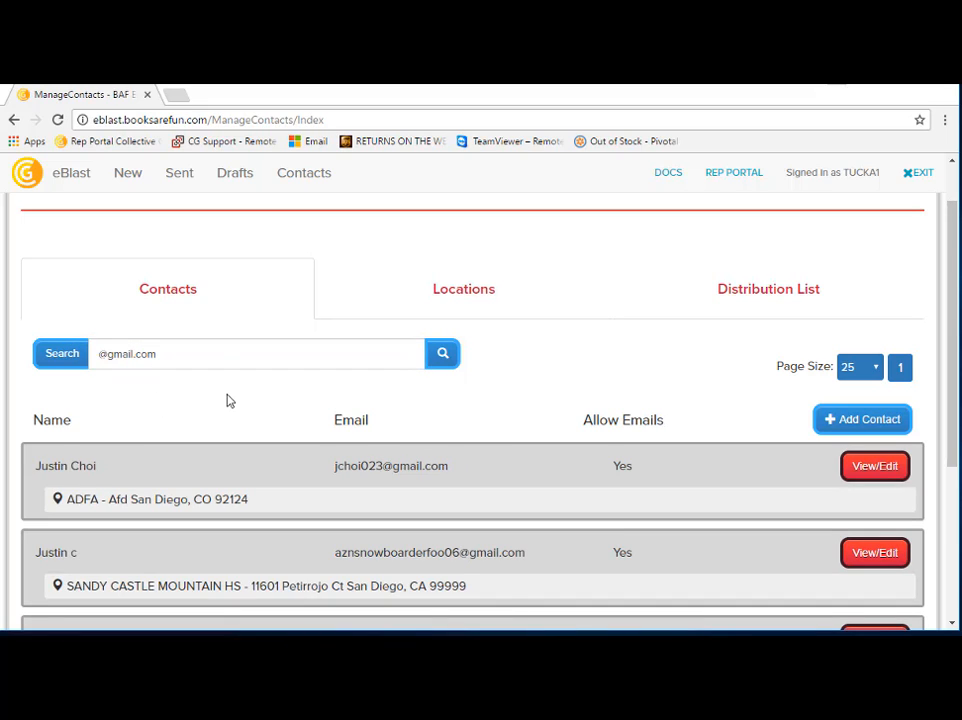
{"action": "scroll", "coordinate": [228, 401], "scroll_direction": "down", "scroll_amount": 1}
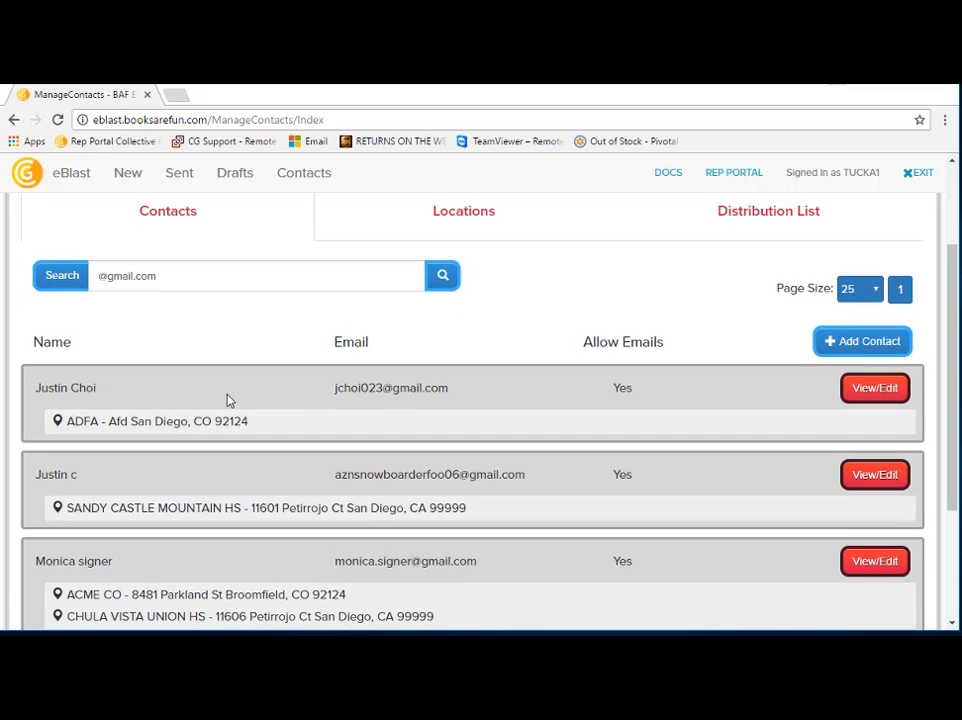
{"action": "scroll", "coordinate": [228, 401], "scroll_direction": "up", "scroll_amount": 2}
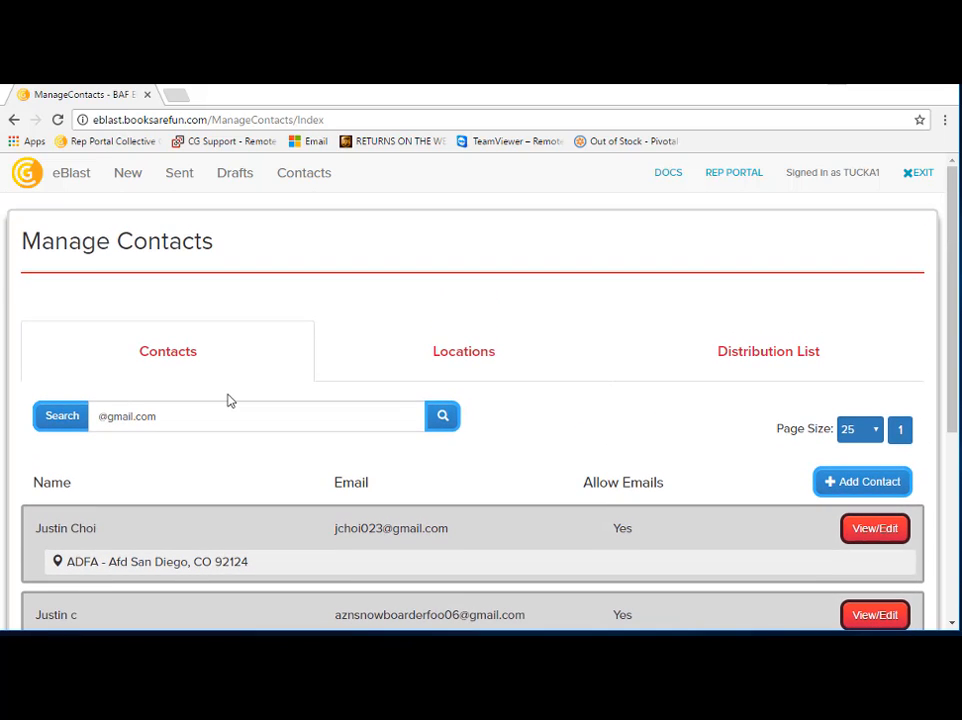
{"action": "scroll", "coordinate": [228, 401], "scroll_direction": "down", "scroll_amount": 1}
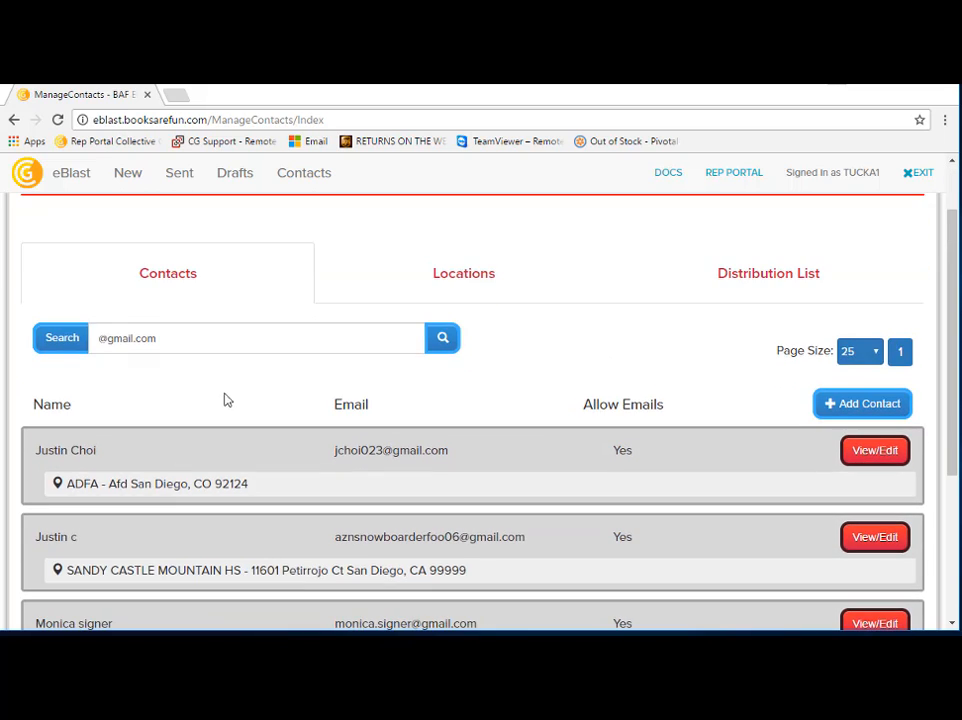
Step: Search the contacts by the location name acme, look through the matches, and empty the search text
{"action": "triple_click", "coordinate": [176, 339]}
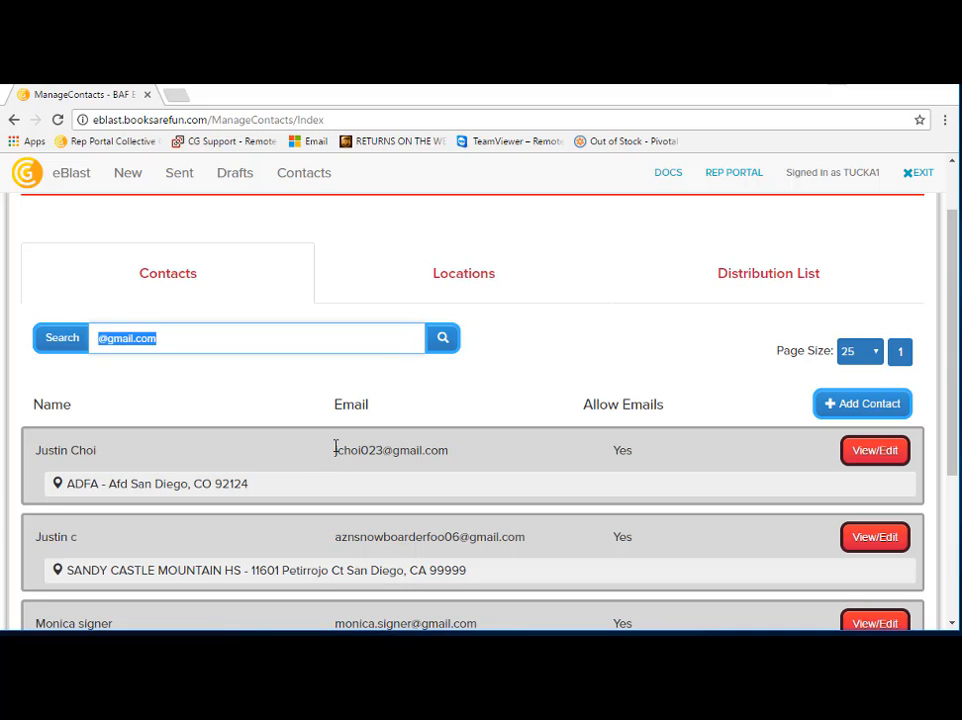
{"action": "type", "text": "acme"}
{"action": "key", "text": "Return"}
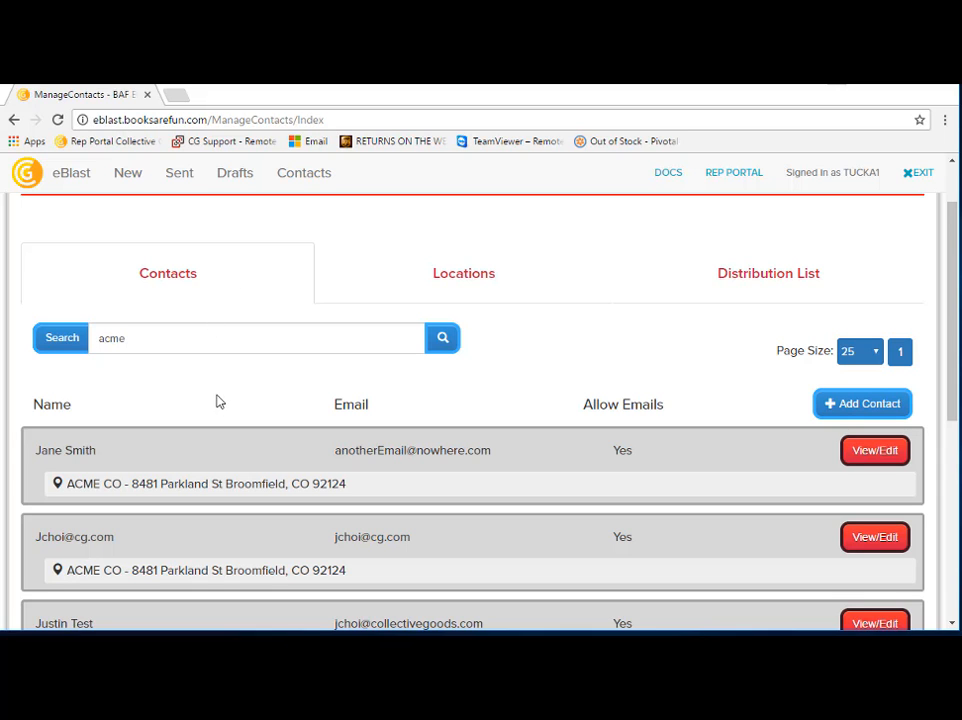
{"action": "scroll", "coordinate": [222, 400], "scroll_direction": "down", "scroll_amount": 2}
{"action": "scroll", "coordinate": [226, 400], "scroll_direction": "down", "scroll_amount": 3}
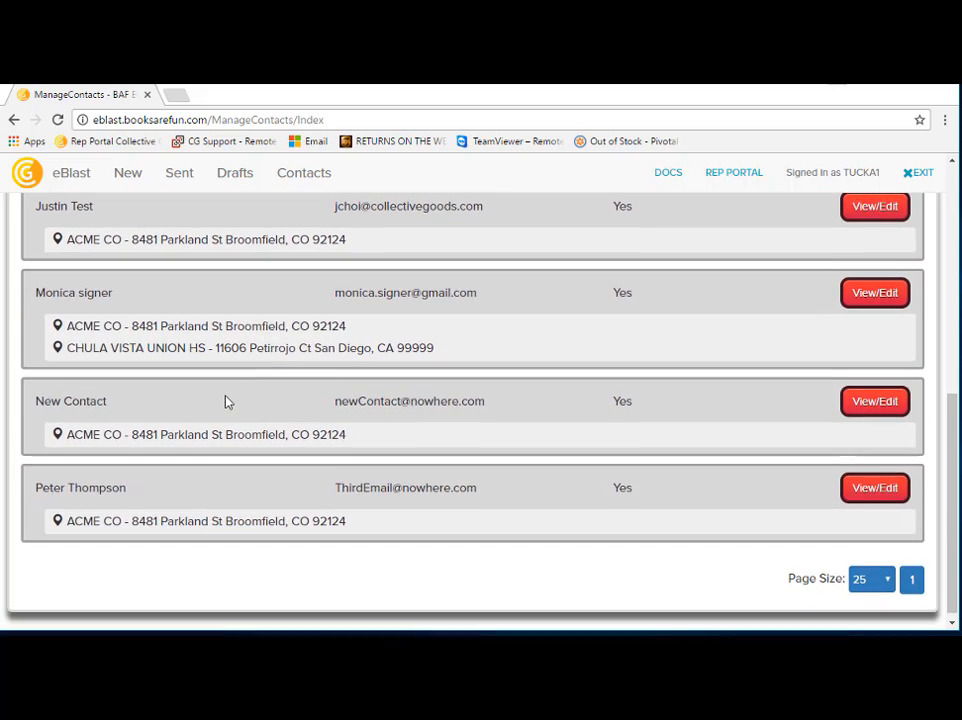
{"action": "scroll", "coordinate": [228, 402], "scroll_direction": "up", "scroll_amount": 5}
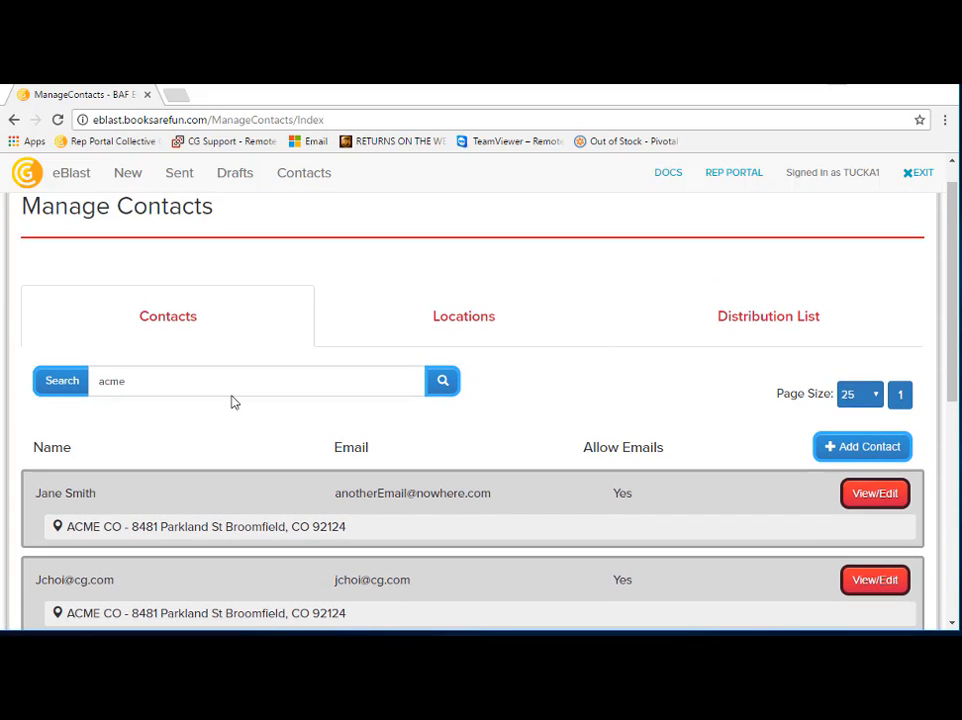
{"action": "left_click_drag", "start_coordinate": [180, 382], "coordinate": [95, 381]}
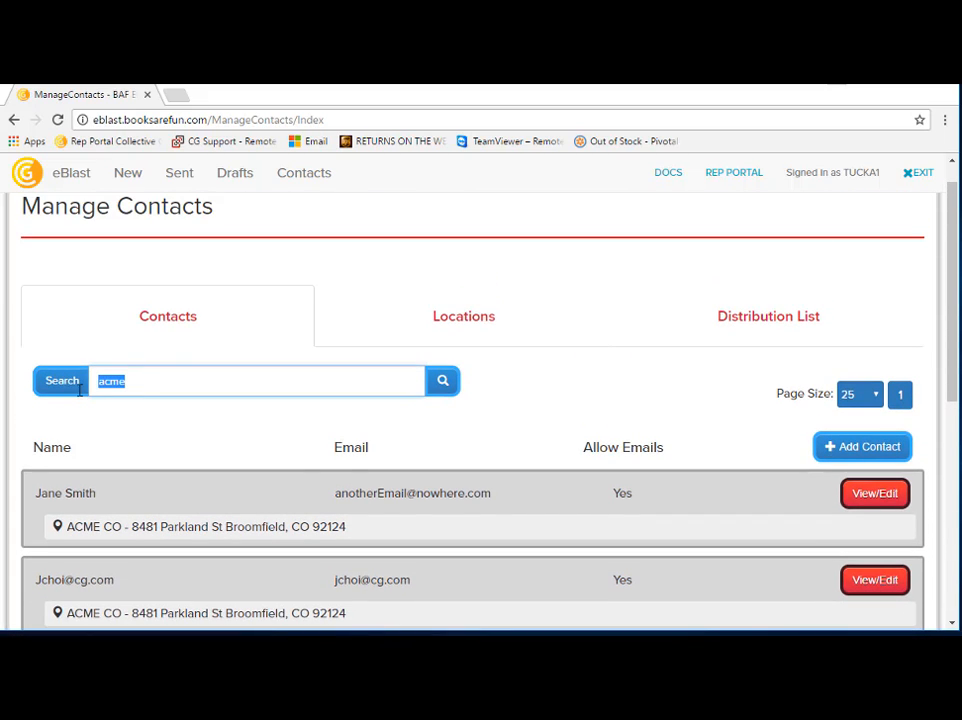
{"action": "key", "text": "BackSpace"}
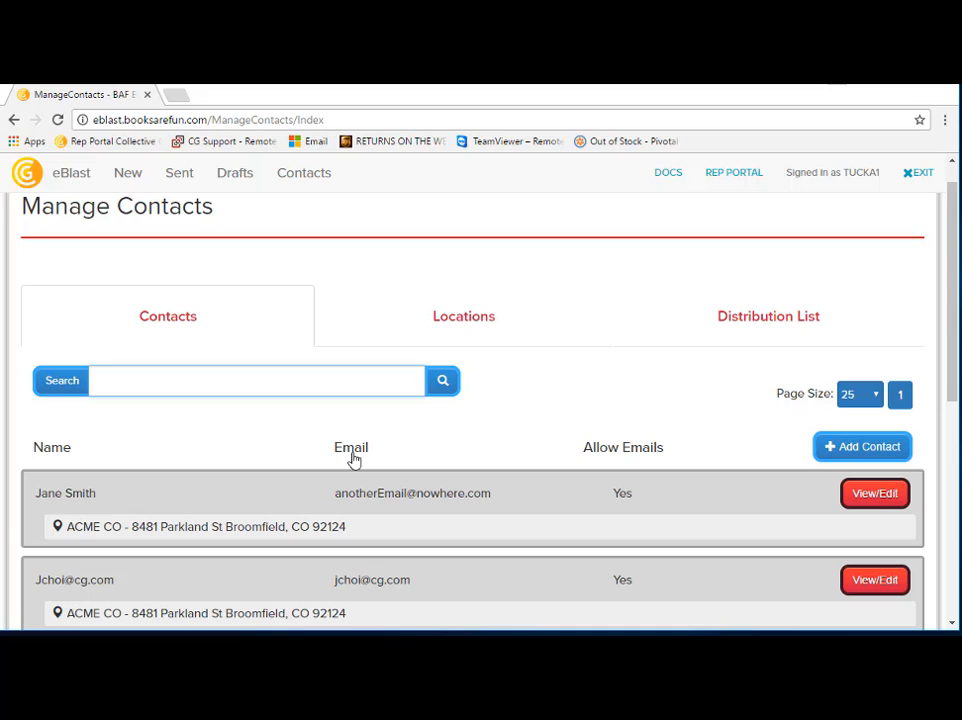
Step: Reset the contact search to list all contacts, look through them, and return to the distribution lists
{"action": "left_click", "coordinate": [443, 382]}
{"action": "scroll", "coordinate": [280, 429], "scroll_direction": "down", "scroll_amount": 1}
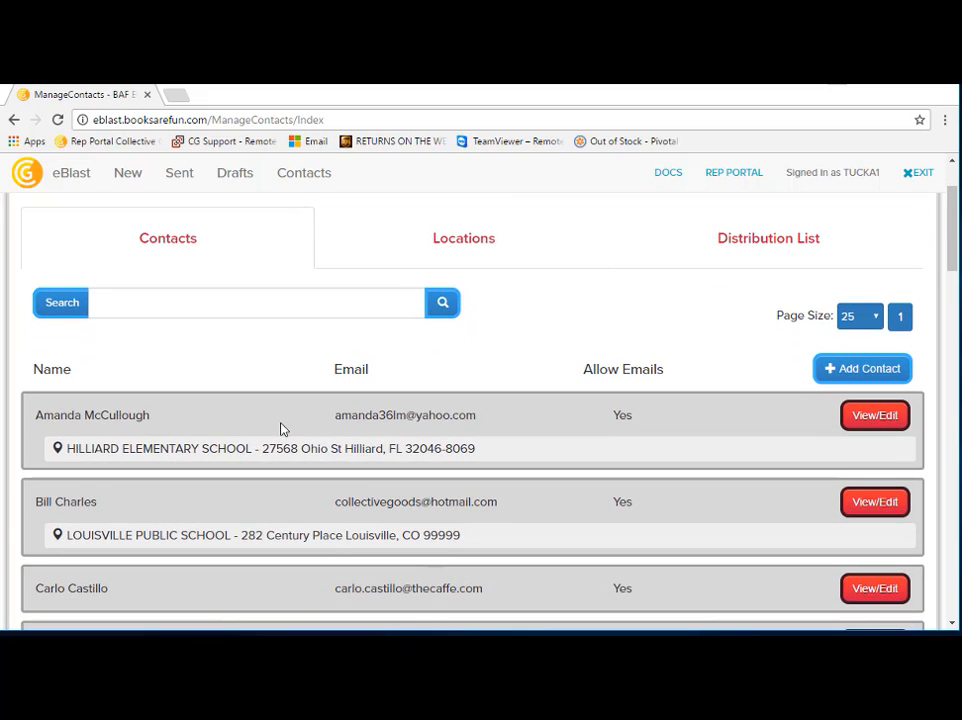
{"action": "left_click", "coordinate": [768, 238]}
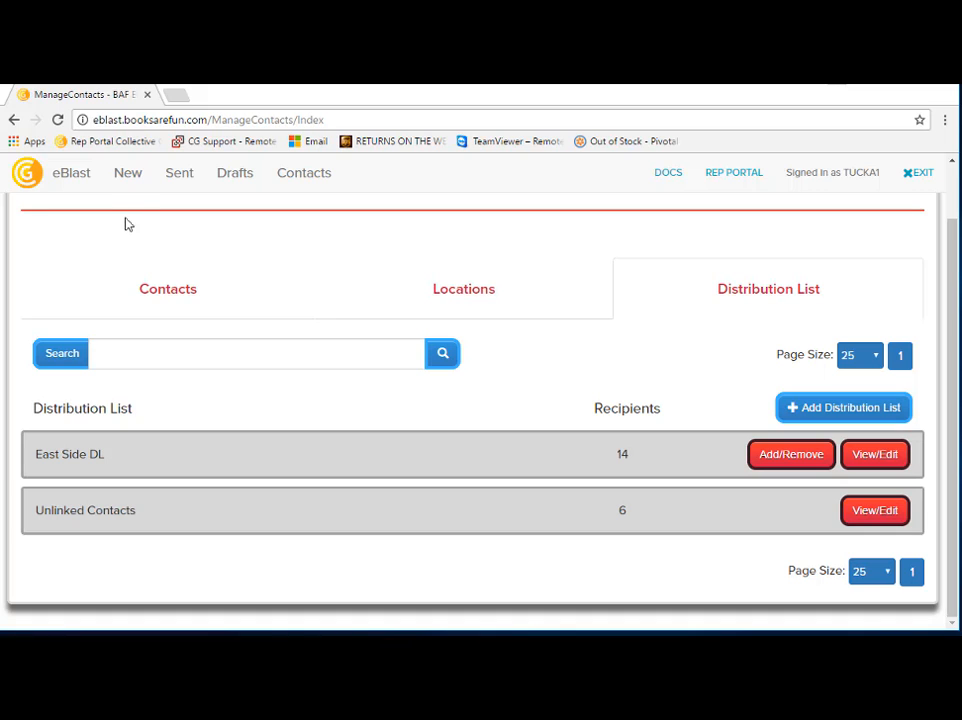
Step: Start a new email and preview the template "4th of July - America. Get More. Give Back", looking through its layout
{"action": "left_click", "coordinate": [124, 182]}
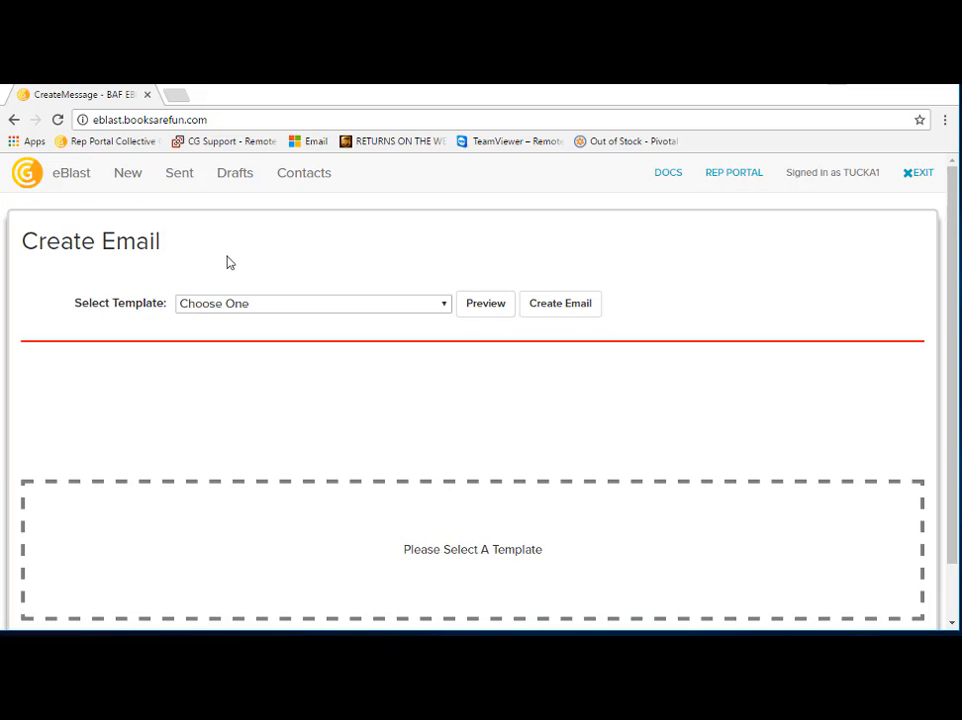
{"action": "left_click", "coordinate": [445, 307]}
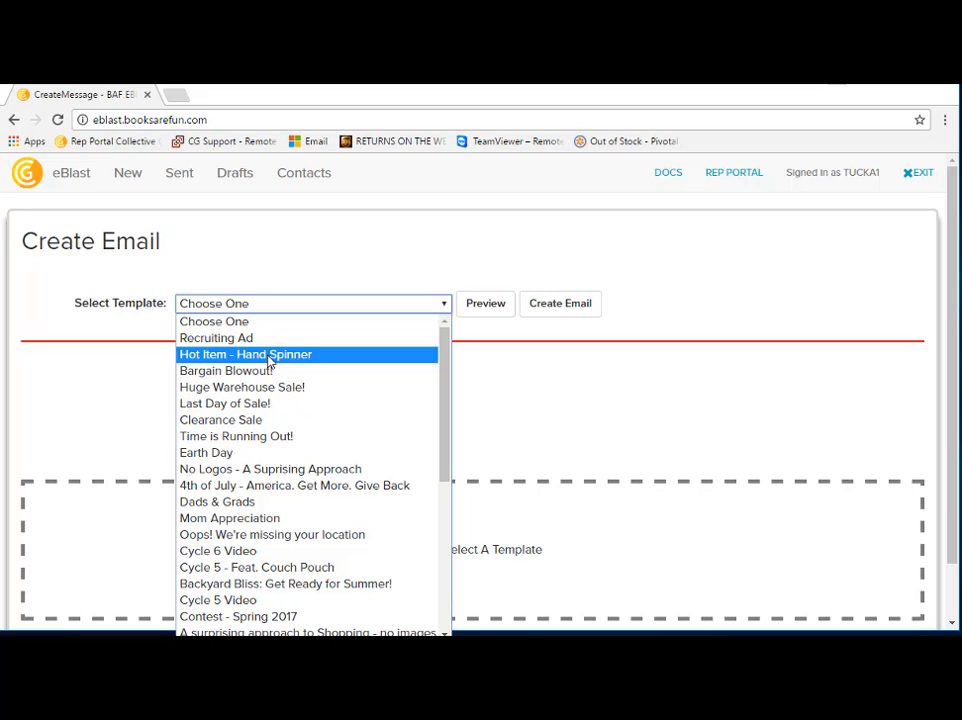
{"action": "left_click", "coordinate": [277, 486]}
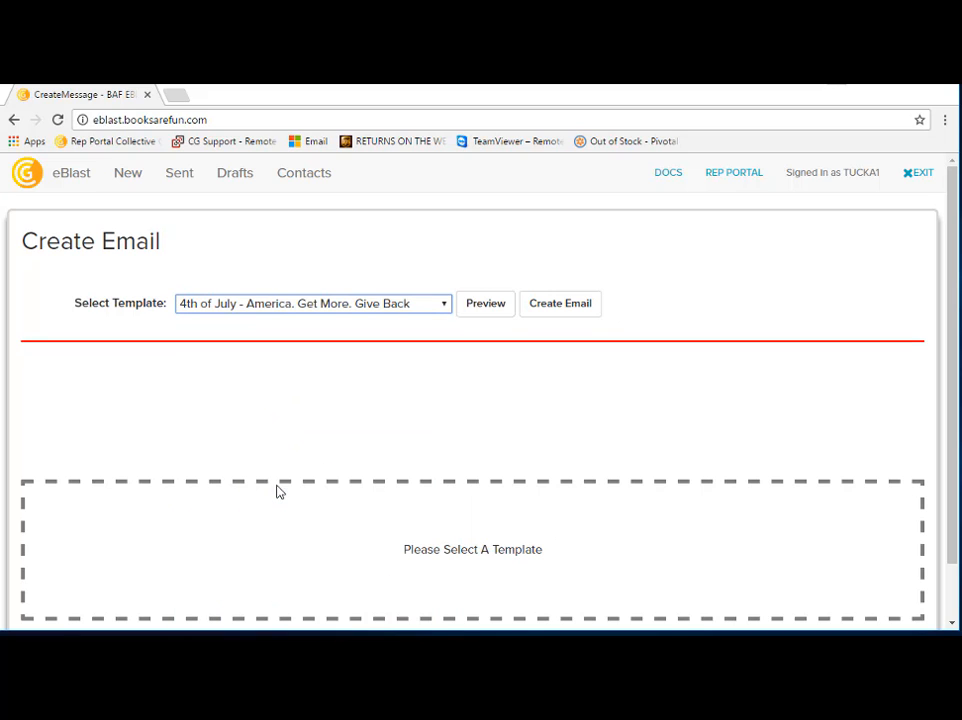
{"action": "left_click", "coordinate": [487, 310]}
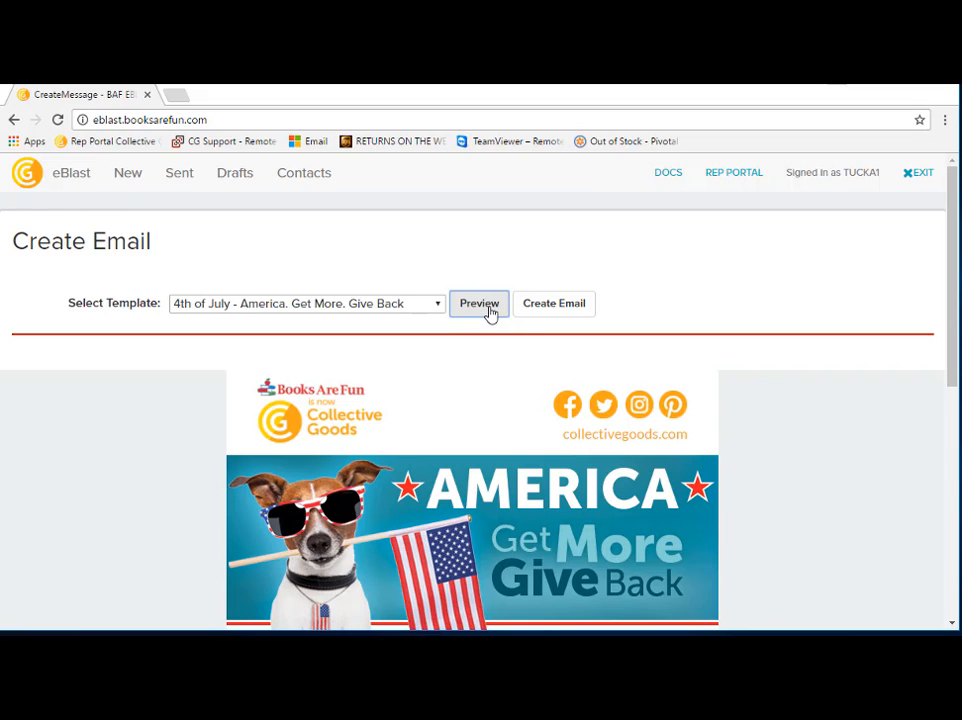
{"action": "scroll", "coordinate": [708, 408], "scroll_direction": "down", "scroll_amount": 4}
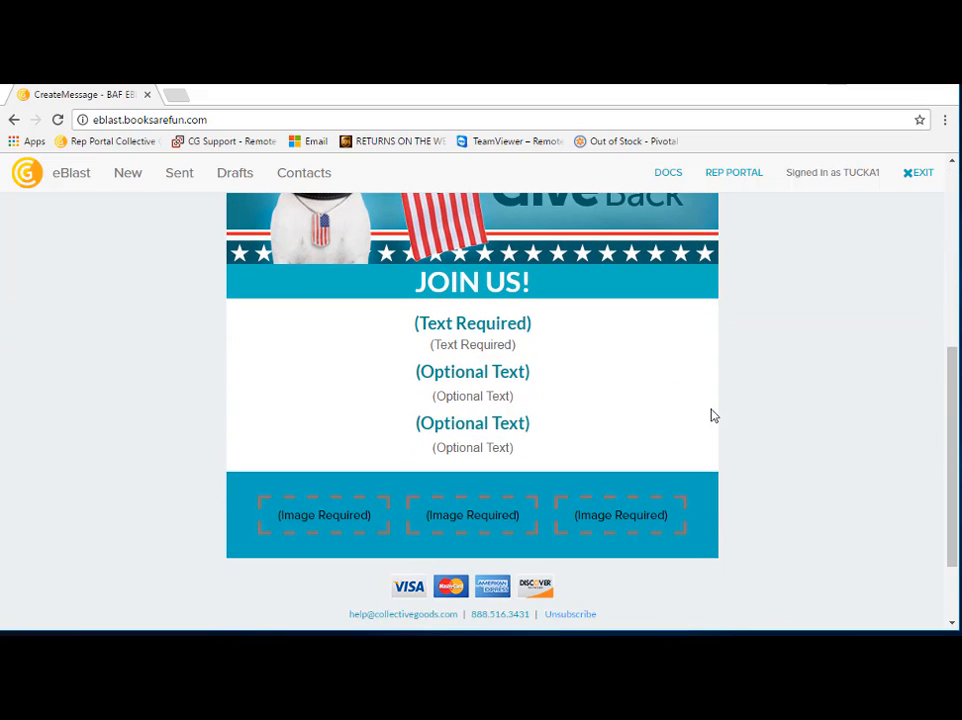
{"action": "scroll", "coordinate": [711, 412], "scroll_direction": "up", "scroll_amount": 5}
Step: Preview the "Hot Item - Hand Spinner" template and create an email from it
{"action": "left_click", "coordinate": [438, 303]}
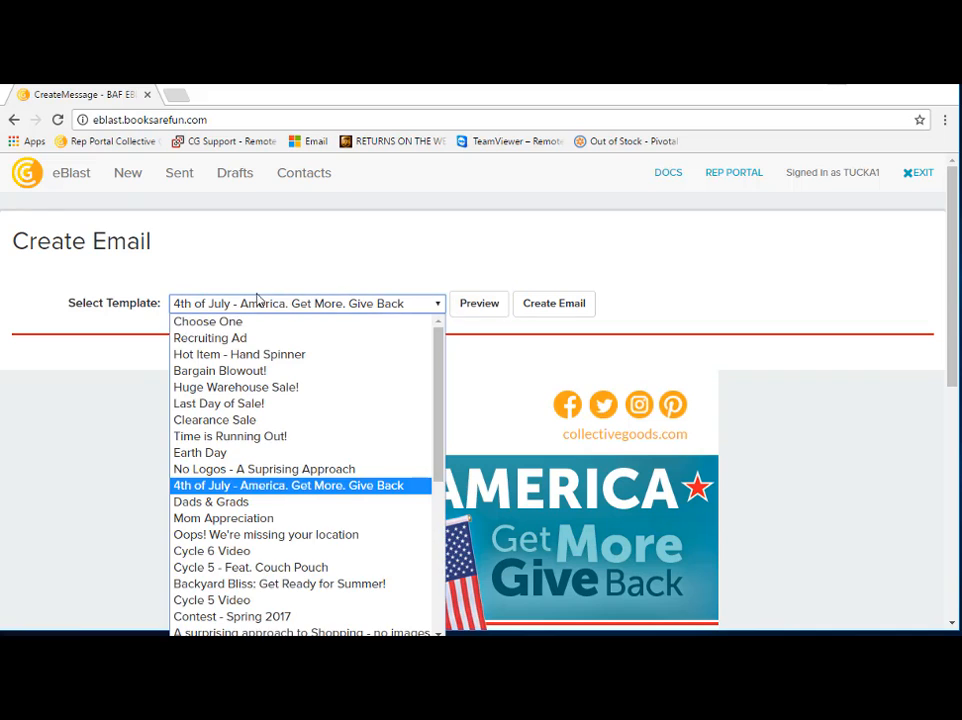
{"action": "left_click", "coordinate": [240, 354]}
{"action": "left_click", "coordinate": [475, 312]}
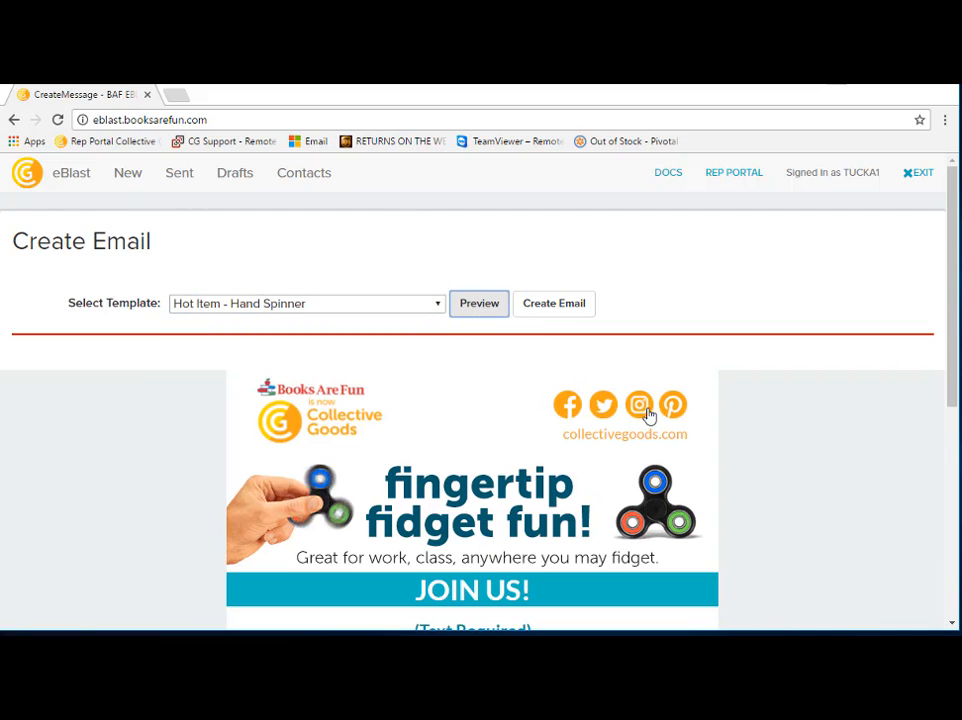
{"action": "scroll", "coordinate": [653, 425], "scroll_direction": "down", "scroll_amount": 1}
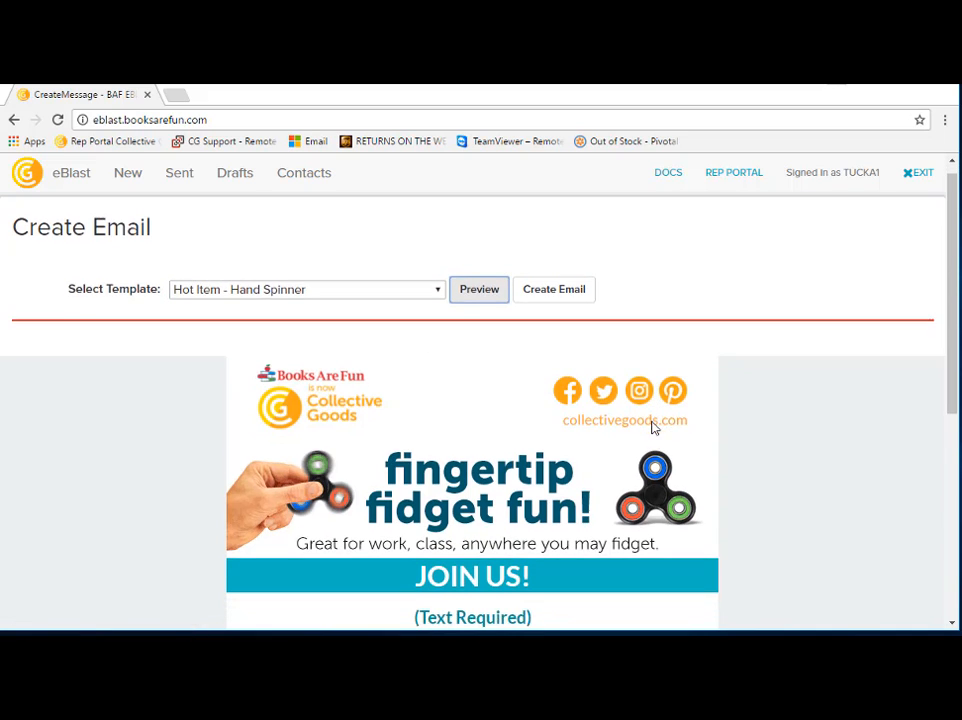
{"action": "scroll", "coordinate": [653, 425], "scroll_direction": "down", "scroll_amount": 1}
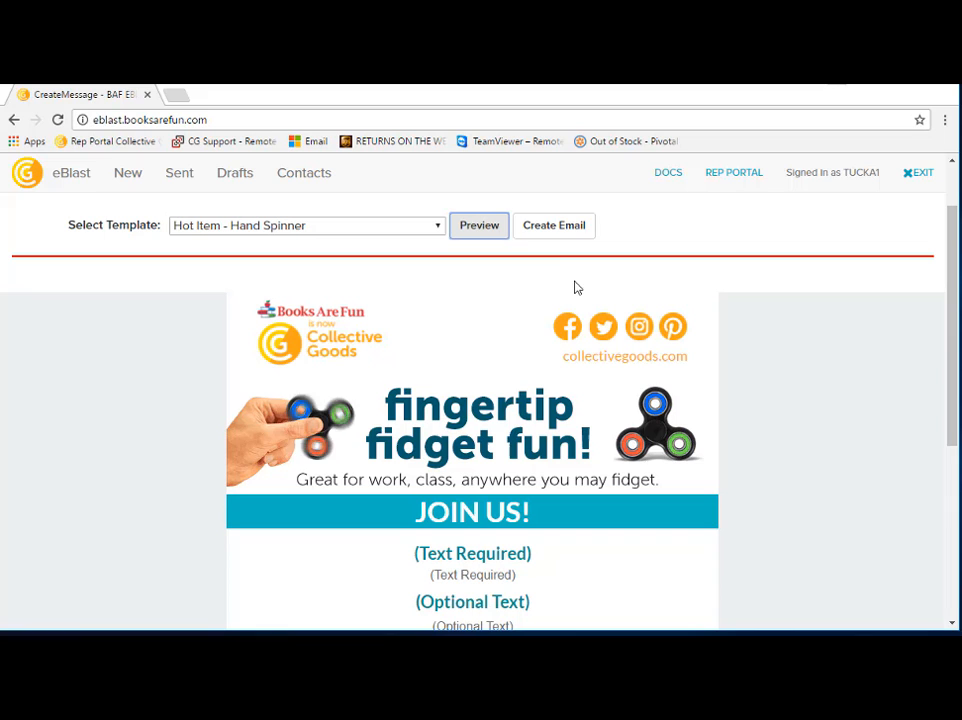
{"action": "left_click", "coordinate": [545, 233]}
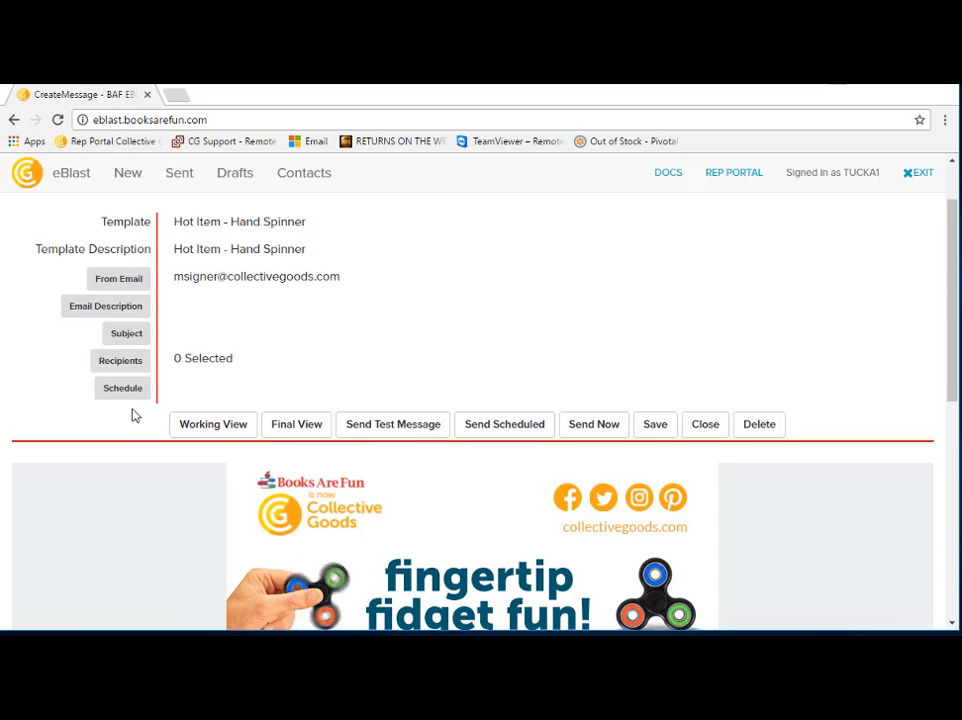
Step: Review the available From Email addresses and close the choice without changing the sender
{"action": "left_click", "coordinate": [118, 283]}
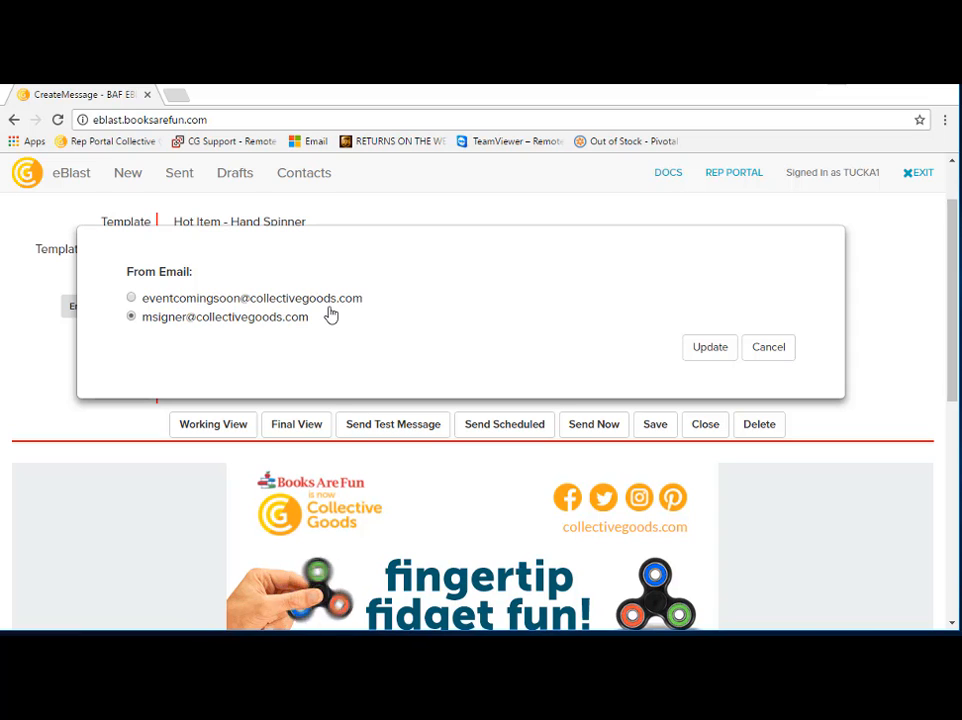
{"action": "left_click", "coordinate": [767, 347]}
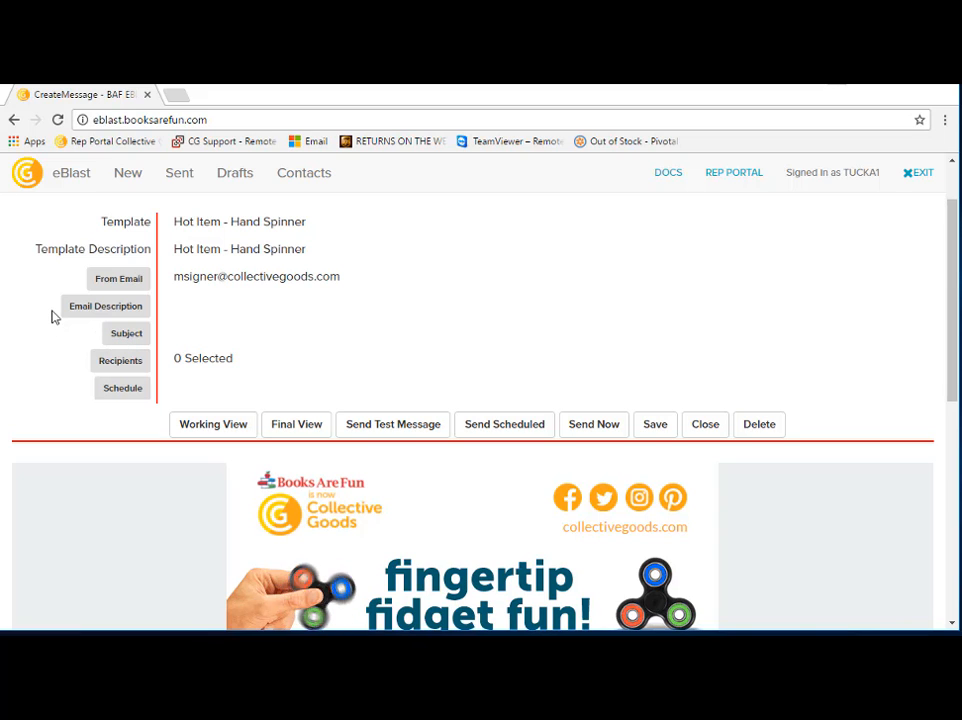
{"action": "scroll", "coordinate": [55, 316], "scroll_direction": "up", "scroll_amount": 1}
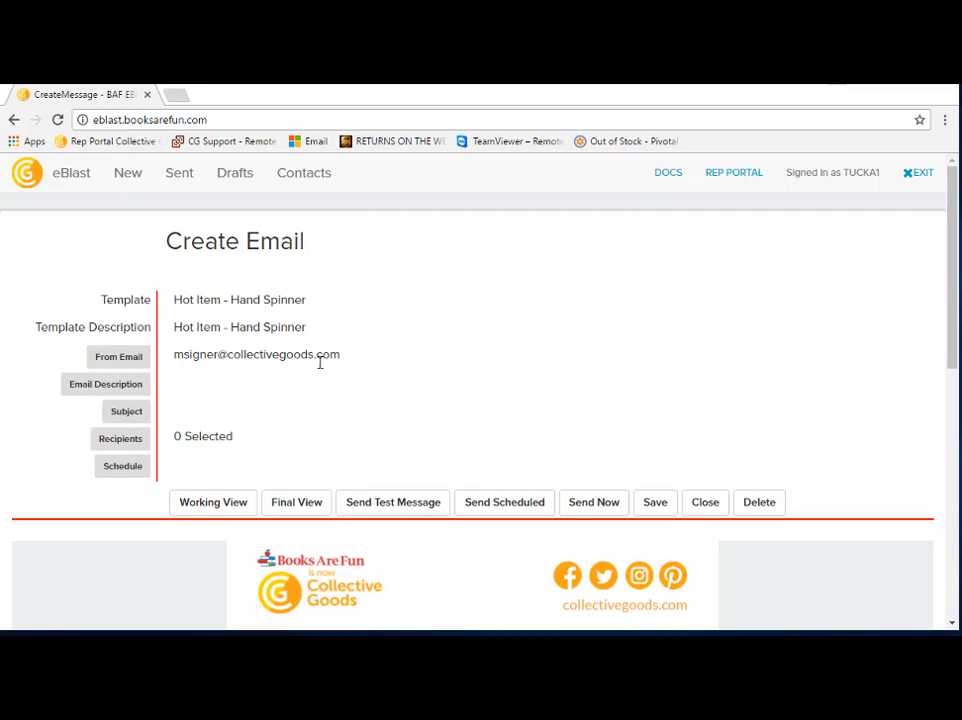
Step: Set the email description to "East Side Route - Cycle 5 - spinner"
{"action": "left_click", "coordinate": [127, 388]}
{"action": "left_click", "coordinate": [238, 334]}
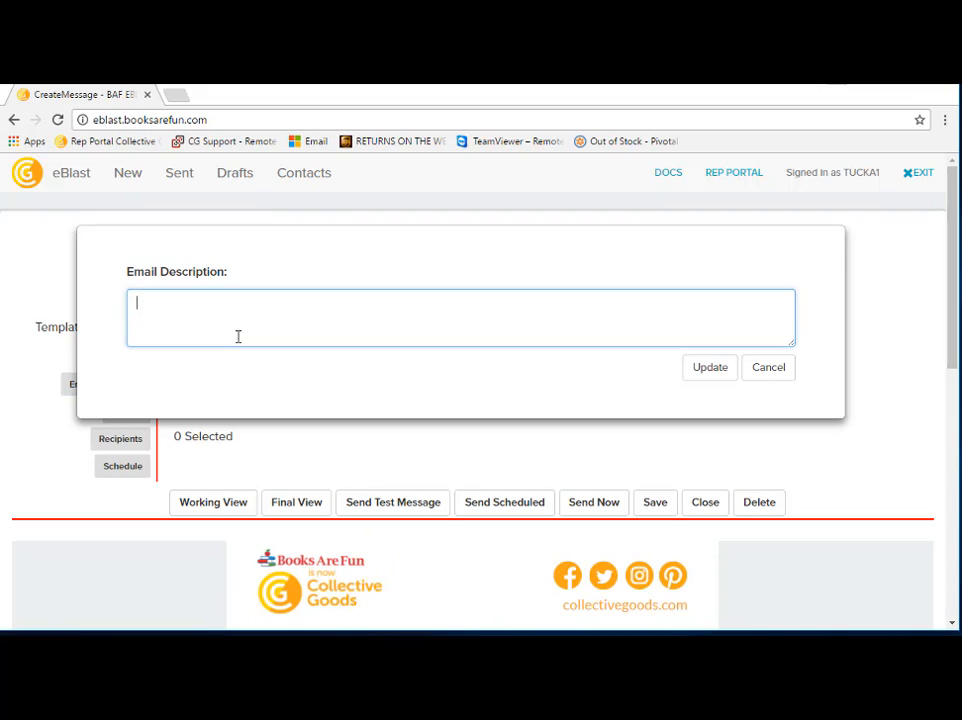
{"action": "type", "text": "East Side Route - Cycle 5 - spinner"}
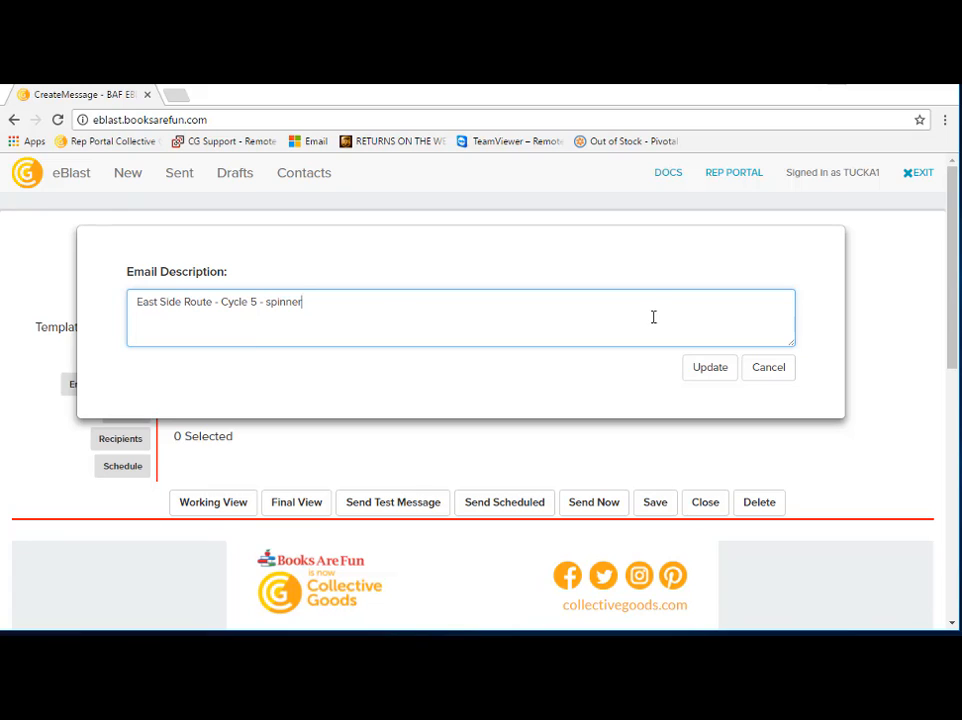
{"action": "left_click", "coordinate": [712, 368]}
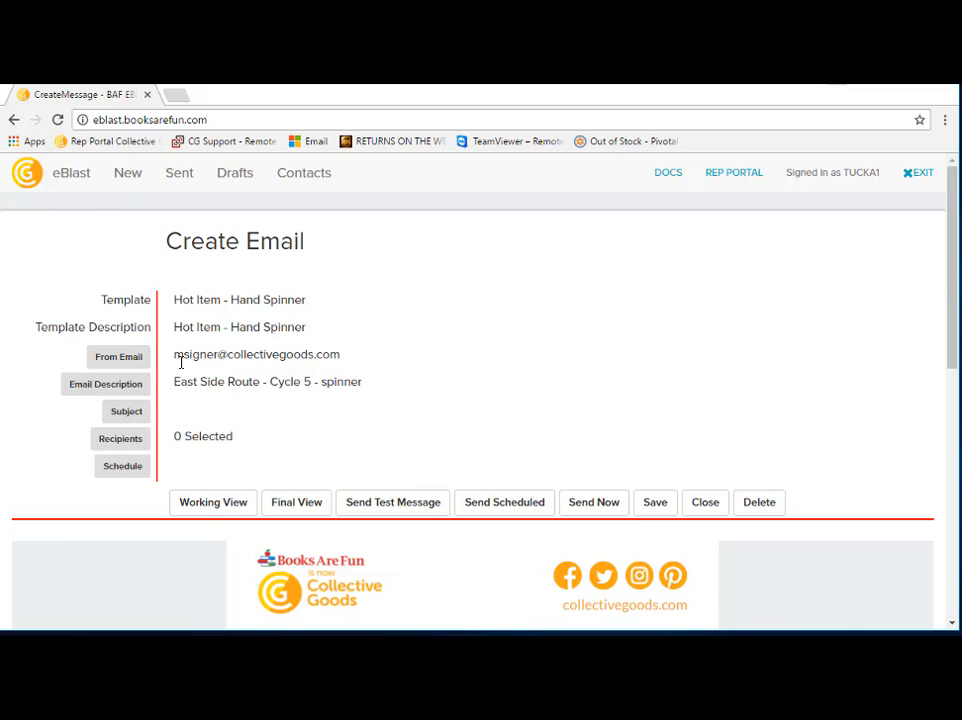
Step: Set the email subject to "Look what we're bringing to your school next week!"
{"action": "left_click", "coordinate": [134, 412]}
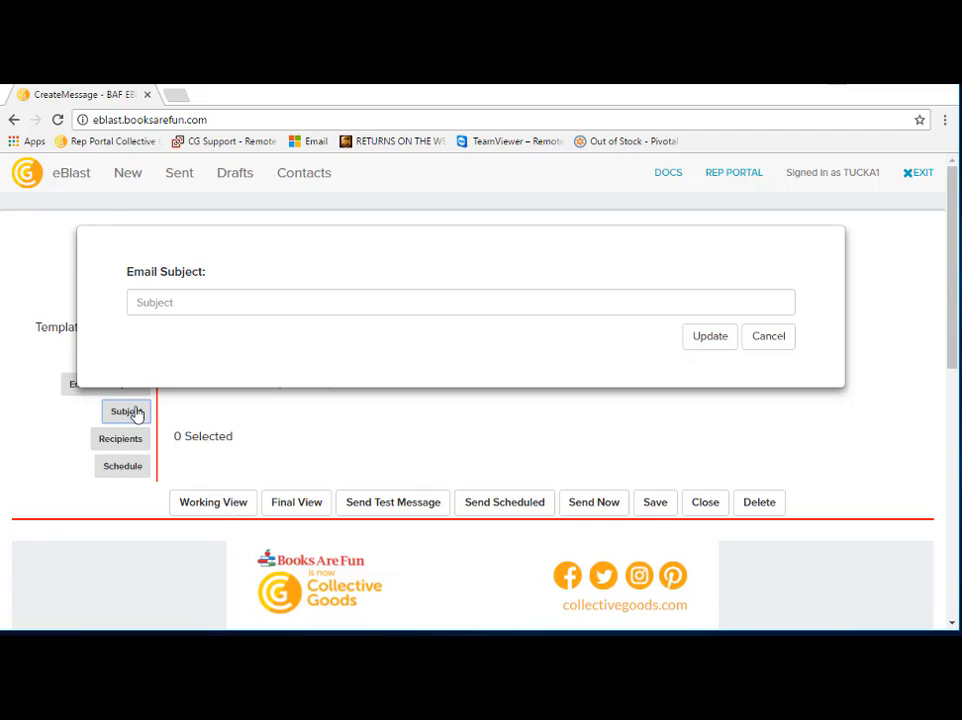
{"action": "left_click", "coordinate": [165, 303]}
{"action": "type", "text": "Look what we're bringing to your school next week!"}
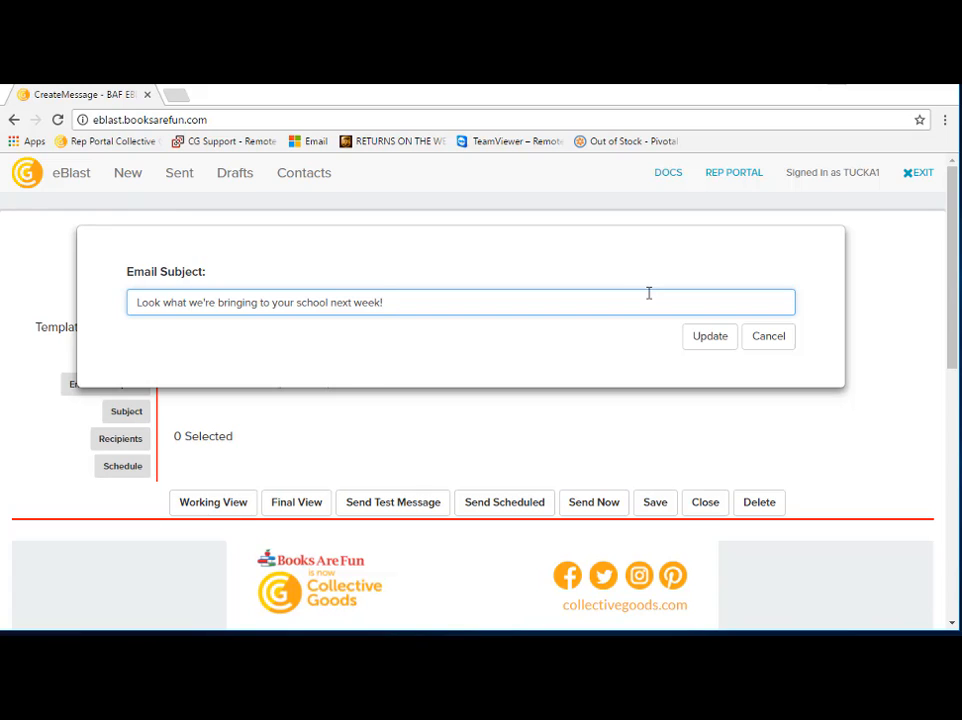
{"action": "left_click", "coordinate": [709, 336]}
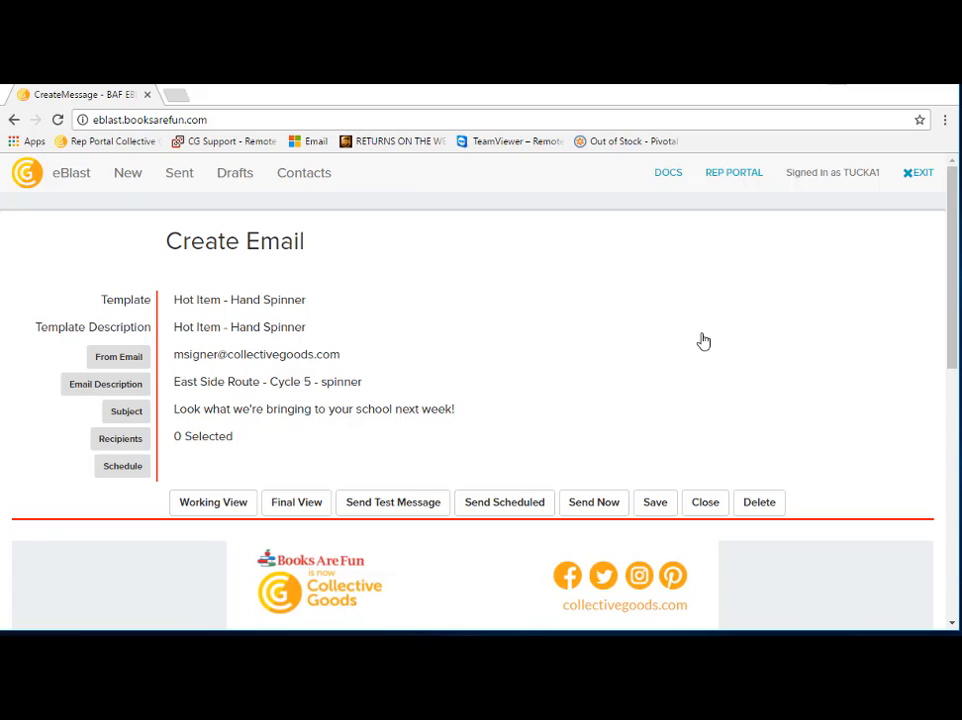
Step: Look at the contacts and locations available as recipients, add the East Side DL list, and finish editing the recipients
{"action": "left_click", "coordinate": [118, 439]}
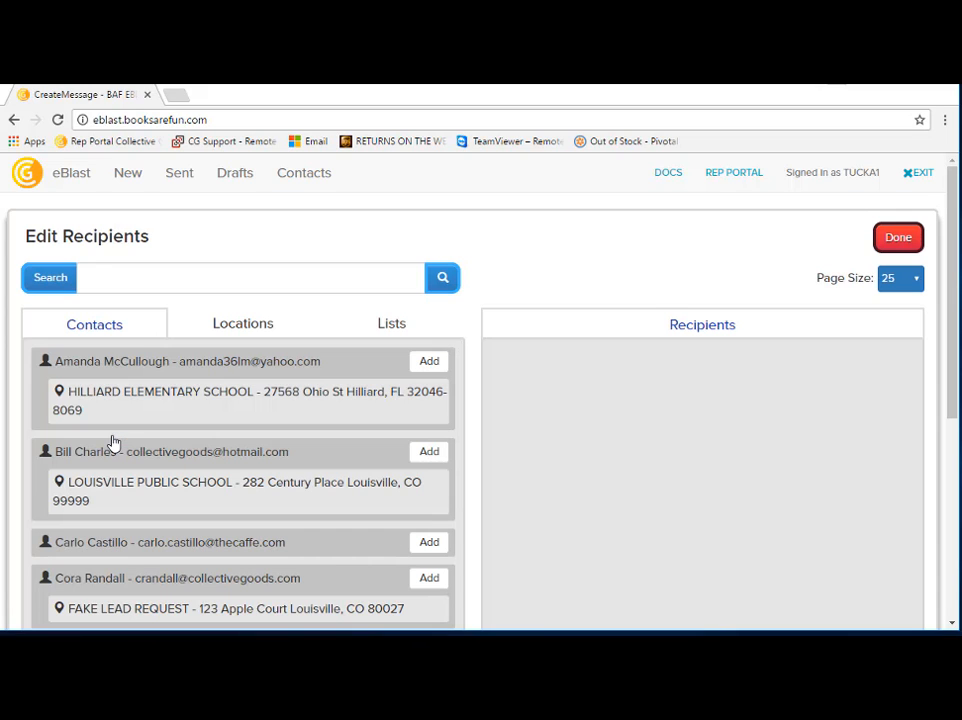
{"action": "left_click", "coordinate": [221, 325]}
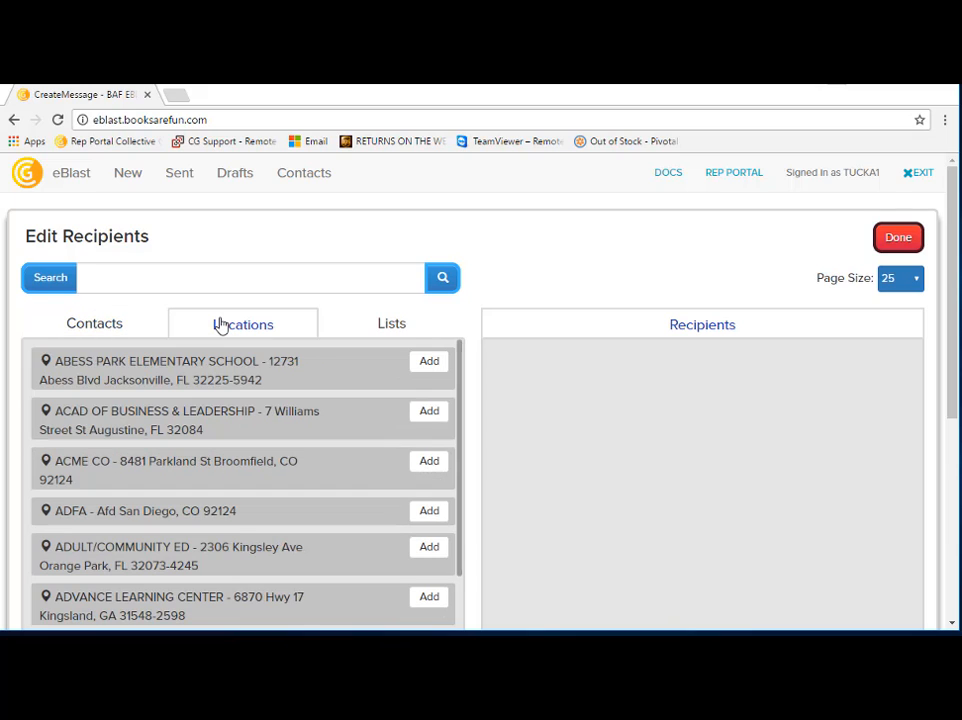
{"action": "left_click", "coordinate": [367, 325]}
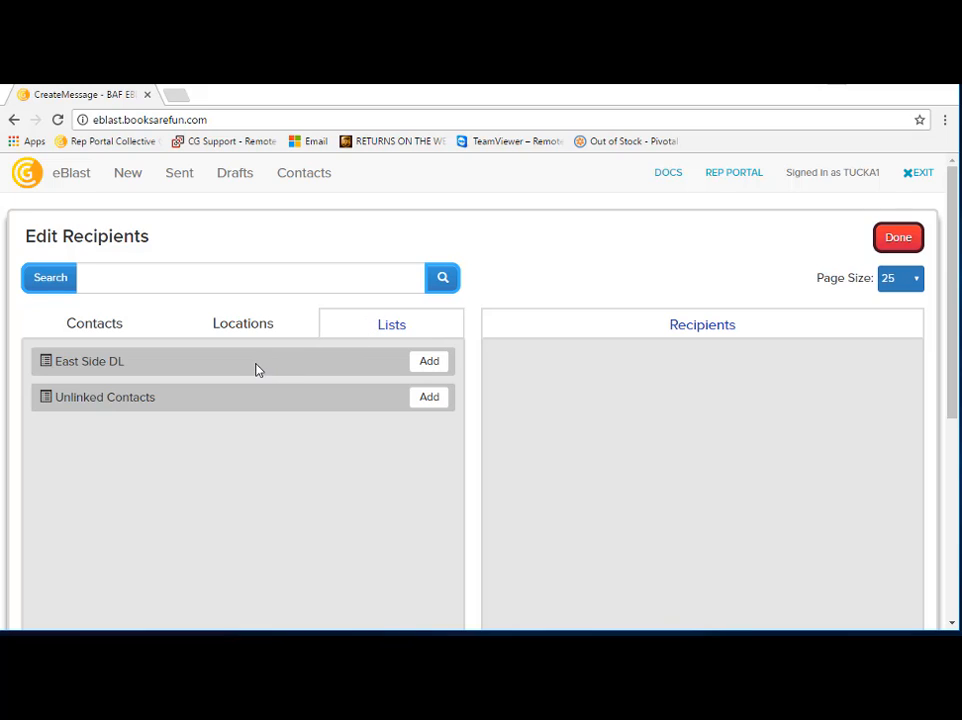
{"action": "left_click", "coordinate": [431, 365]}
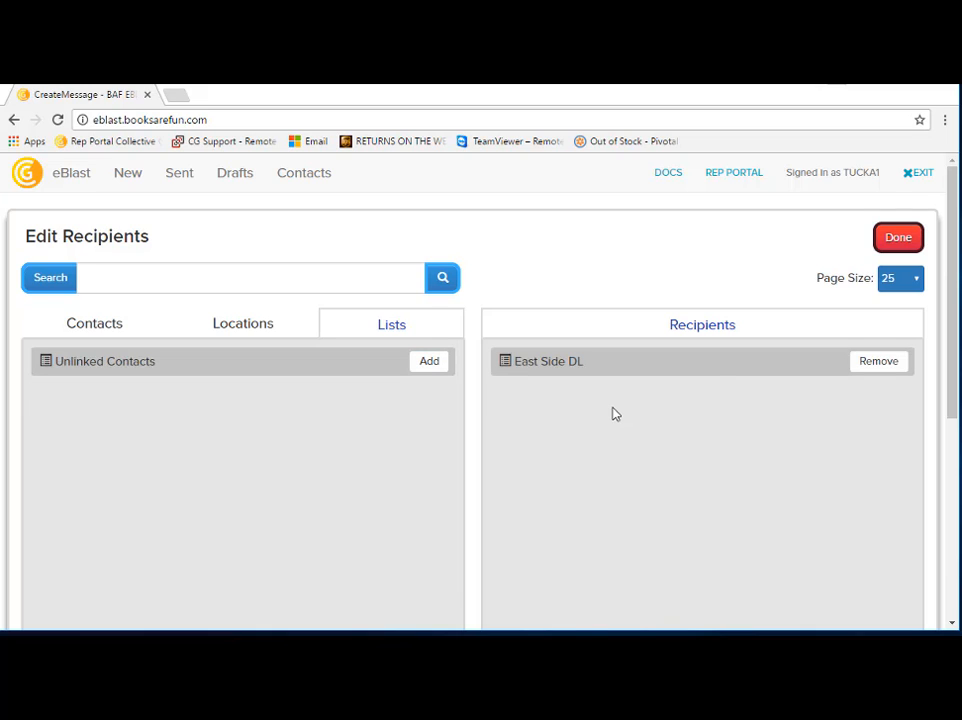
{"action": "left_click", "coordinate": [907, 242]}
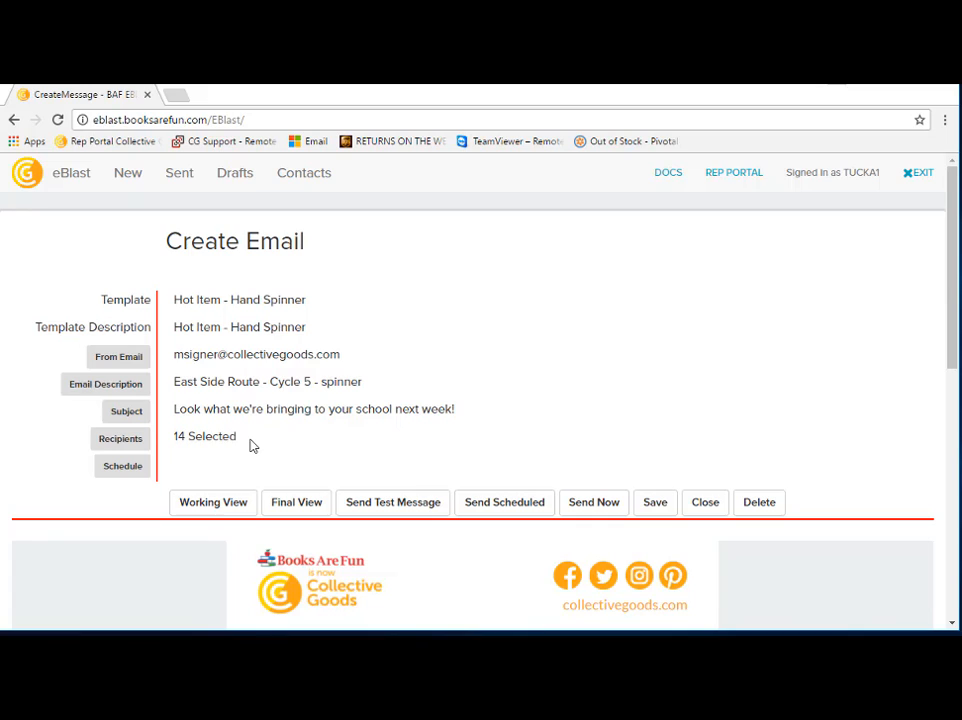
Step: Schedule the email's delivery for Jun 22, 2017 at 12:00 PM and try to send it as scheduled
{"action": "left_click", "coordinate": [126, 474]}
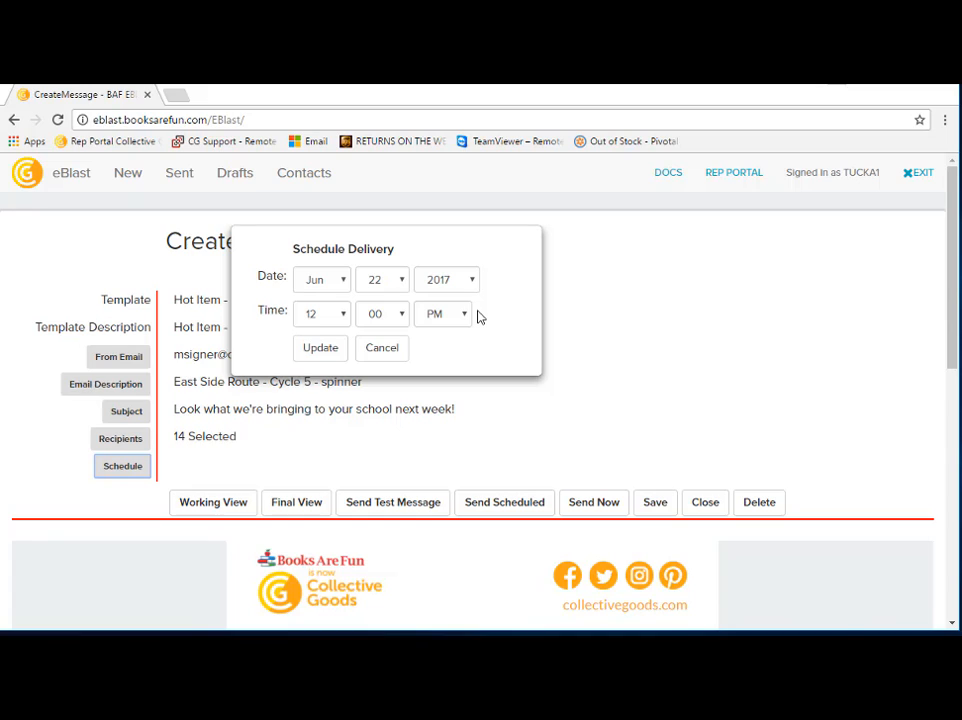
{"action": "left_click", "coordinate": [324, 347]}
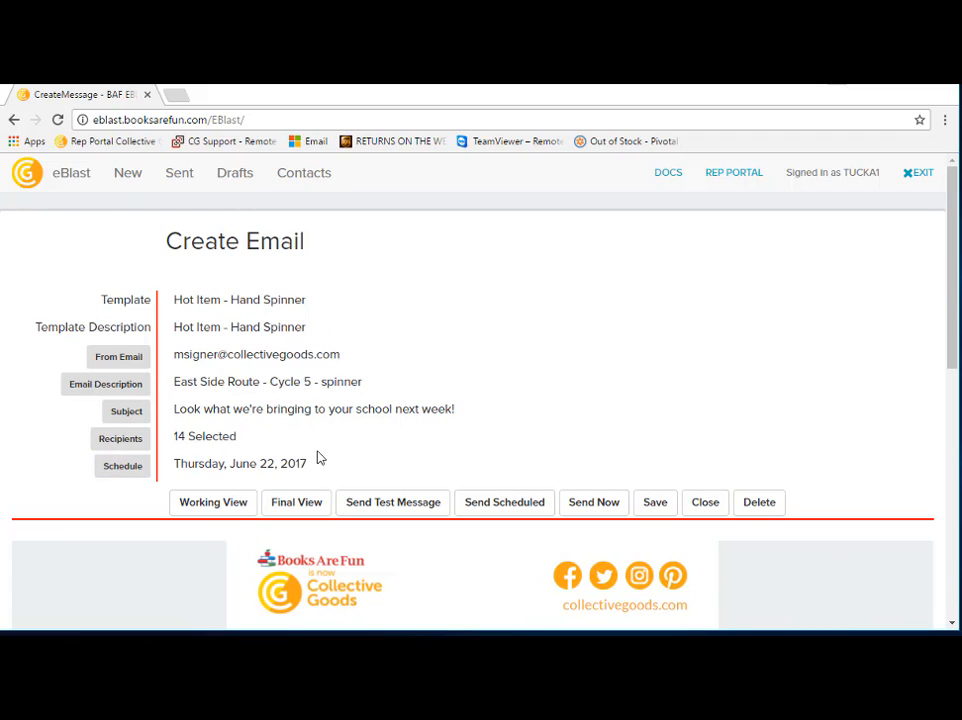
{"action": "left_click", "coordinate": [490, 503]}
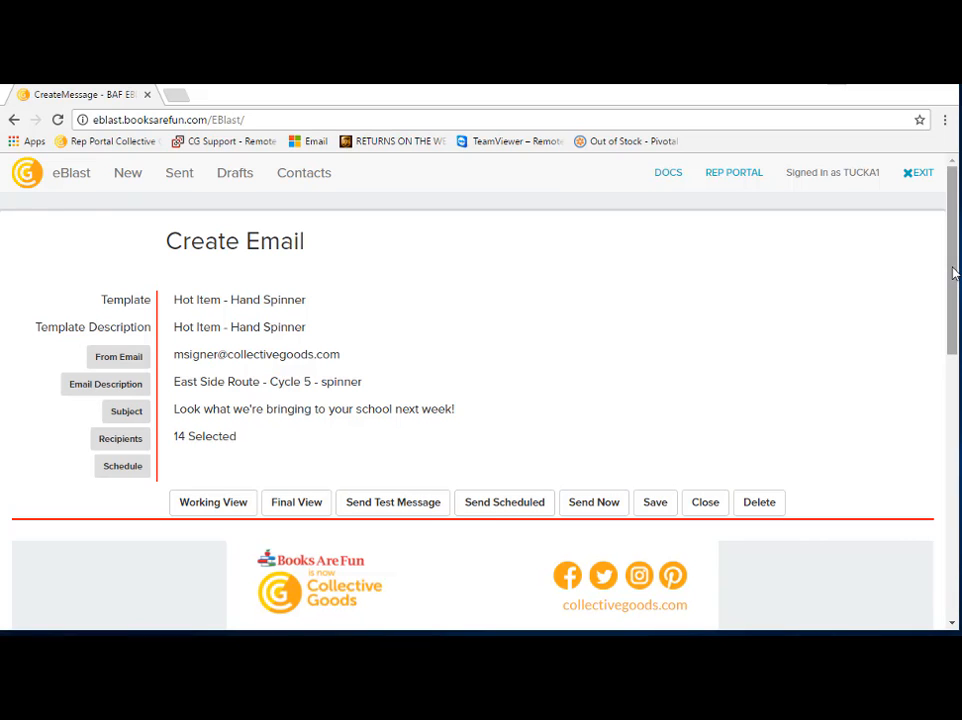
Step: Fill the required heading text below JOIN US! with "Coming next Tuesday to your Teacher's Lounge"
{"action": "left_click_drag", "start_coordinate": [955, 268], "coordinate": [955, 494]}
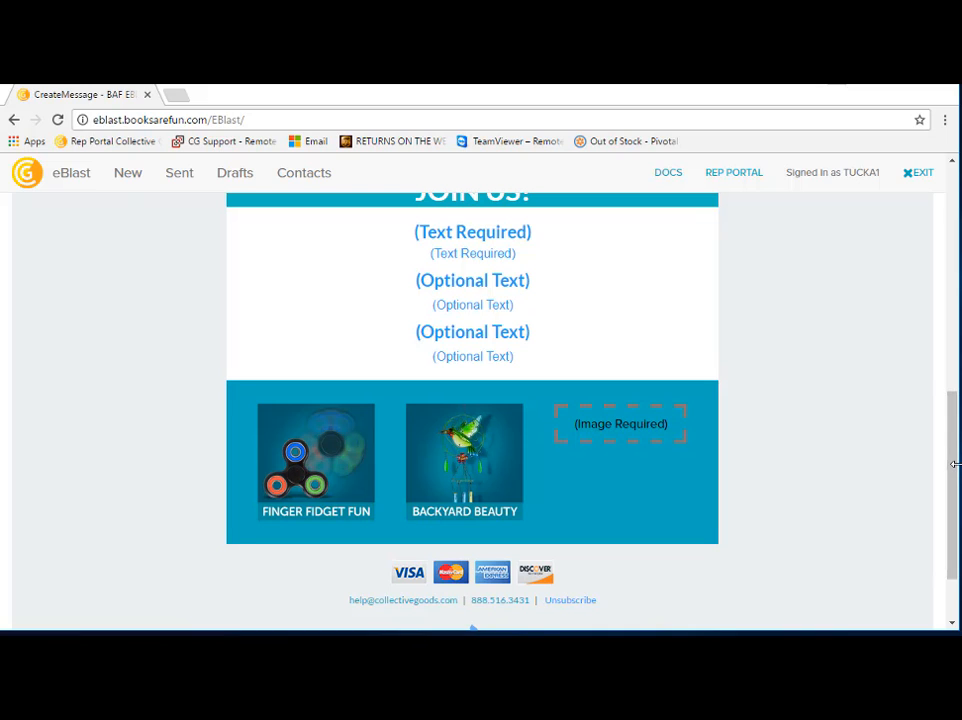
{"action": "scroll", "coordinate": [954, 470], "scroll_direction": "up", "scroll_amount": 1}
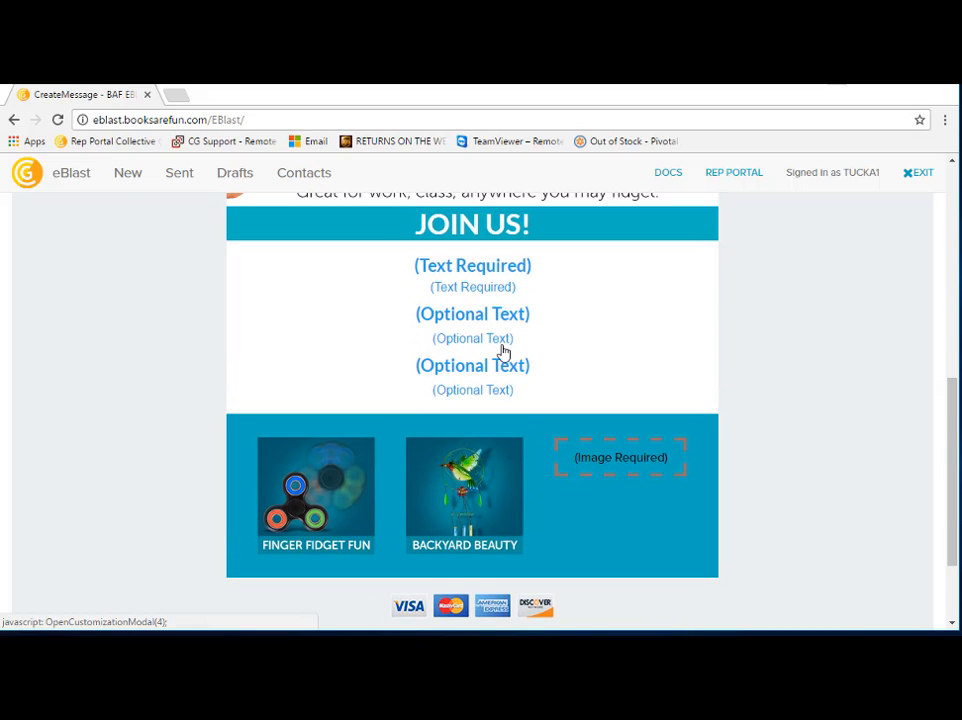
{"action": "left_click", "coordinate": [481, 281]}
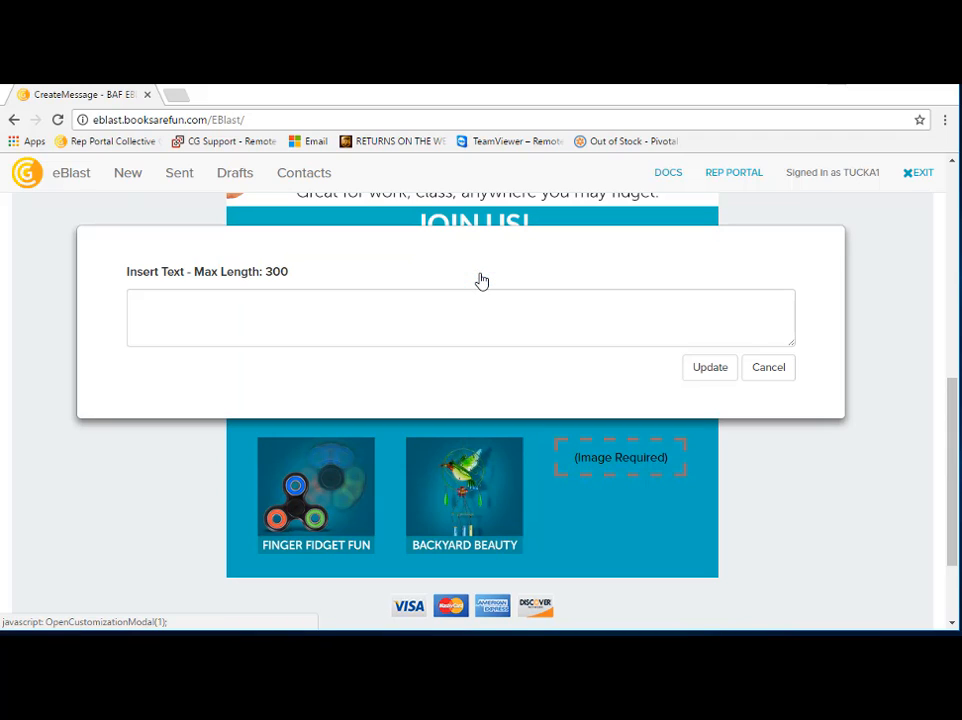
{"action": "left_click", "coordinate": [447, 329]}
{"action": "type", "text": "Coming next Tuesday to your Teacher's Lounge"}
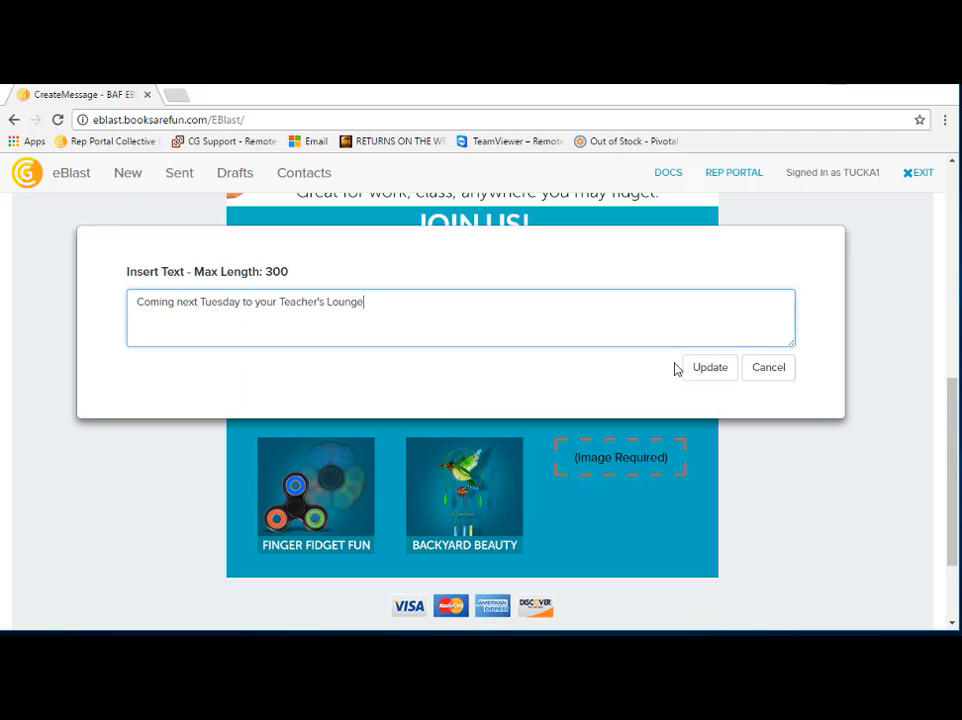
{"action": "left_click", "coordinate": [714, 372]}
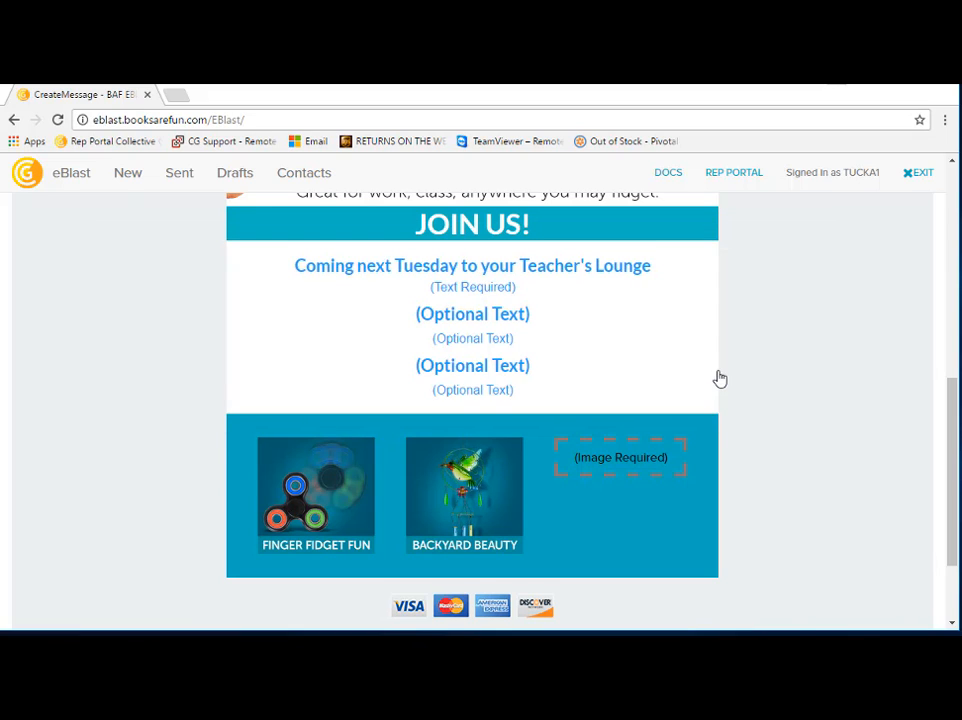
Step: Fill the required text under the heading with "Get your orders in by Thursday!" and set the required third image to Bamboo Pillow Set
{"action": "left_click", "coordinate": [490, 292]}
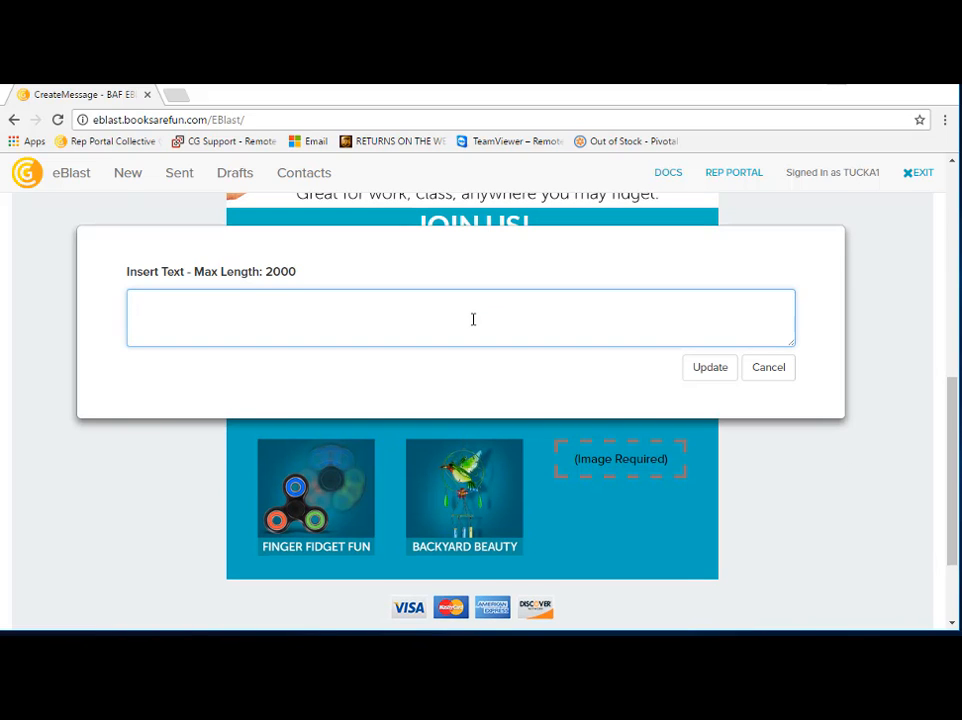
{"action": "type", "text": "Get your orders in by Thursday!"}
{"action": "left_click", "coordinate": [721, 369]}
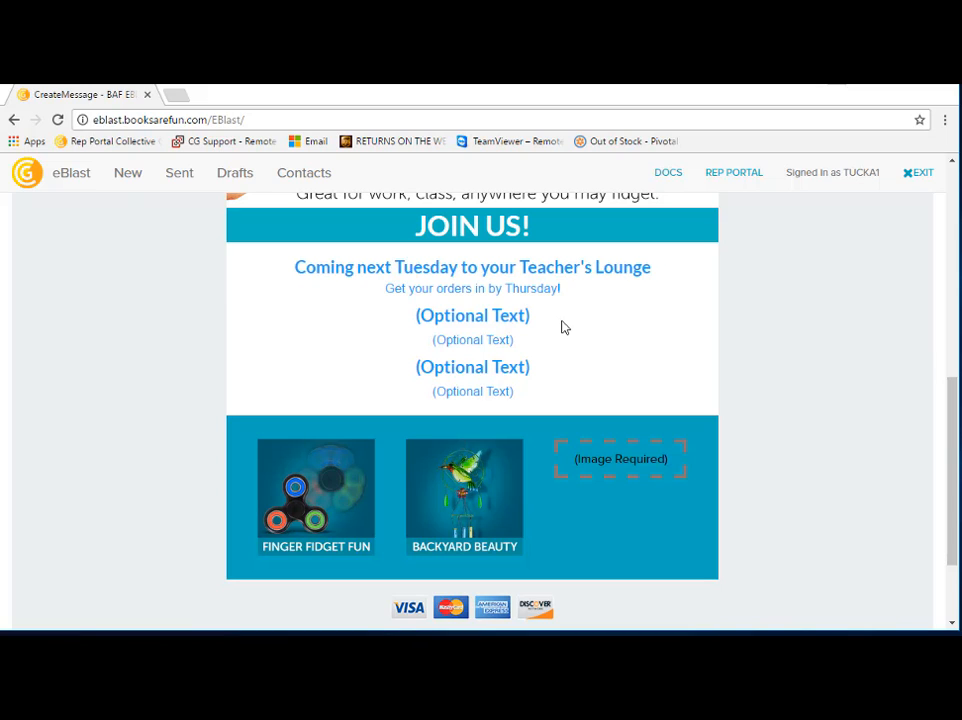
{"action": "left_click", "coordinate": [622, 467]}
{"action": "left_click", "coordinate": [622, 450]}
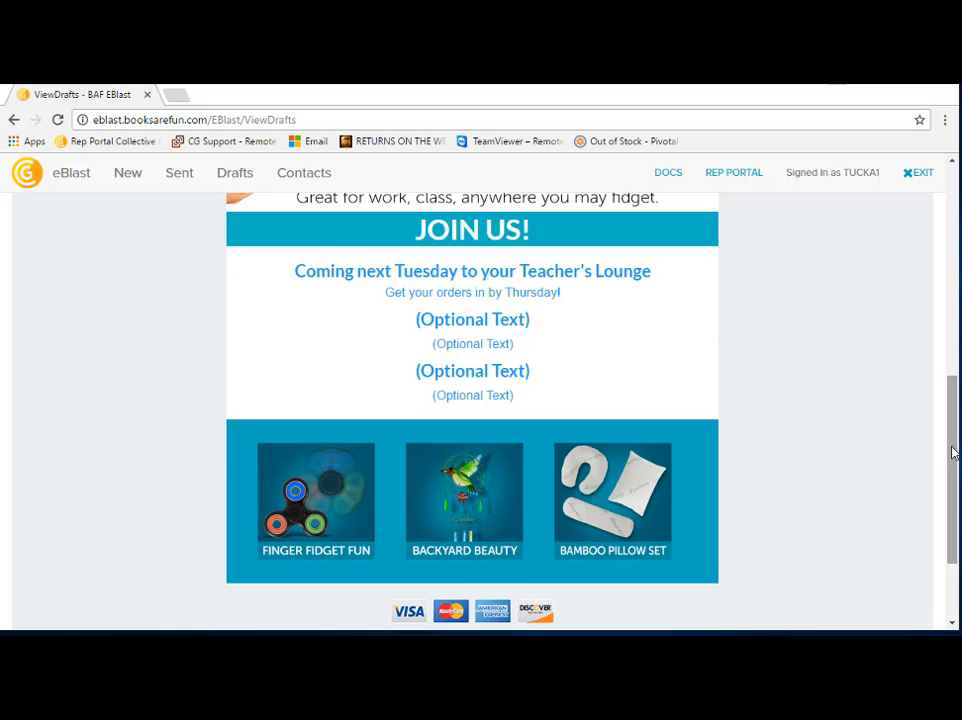
Step: Save the email as a draft and reopen "East Side Route - Cycle 5 - spinner" from the drafts for review
{"action": "left_click_drag", "start_coordinate": [950, 438], "coordinate": [934, 303]}
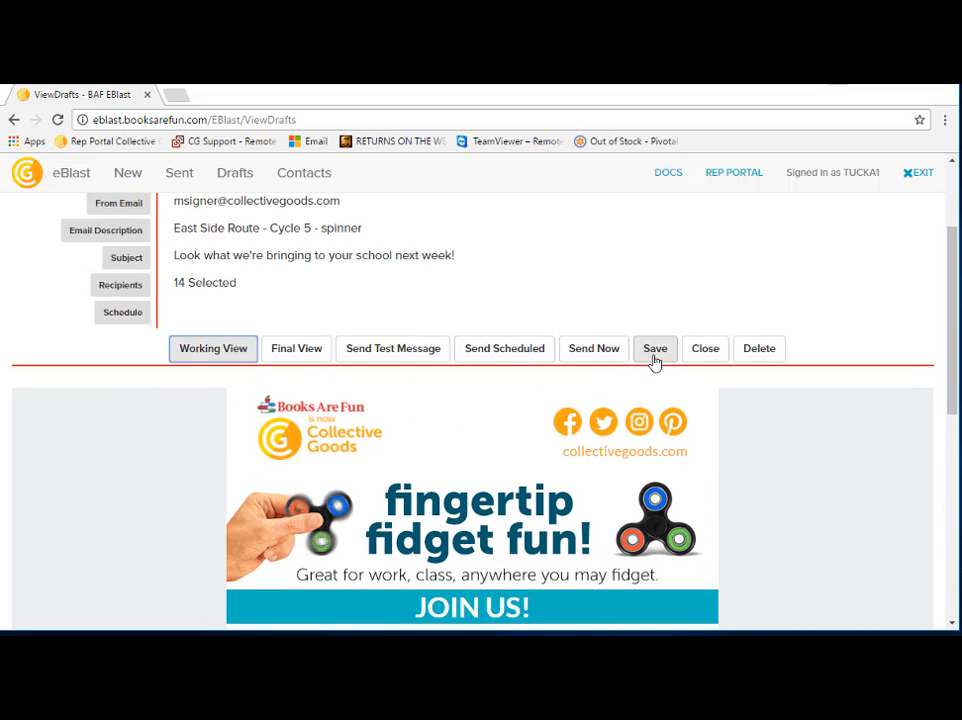
{"action": "left_click", "coordinate": [655, 350]}
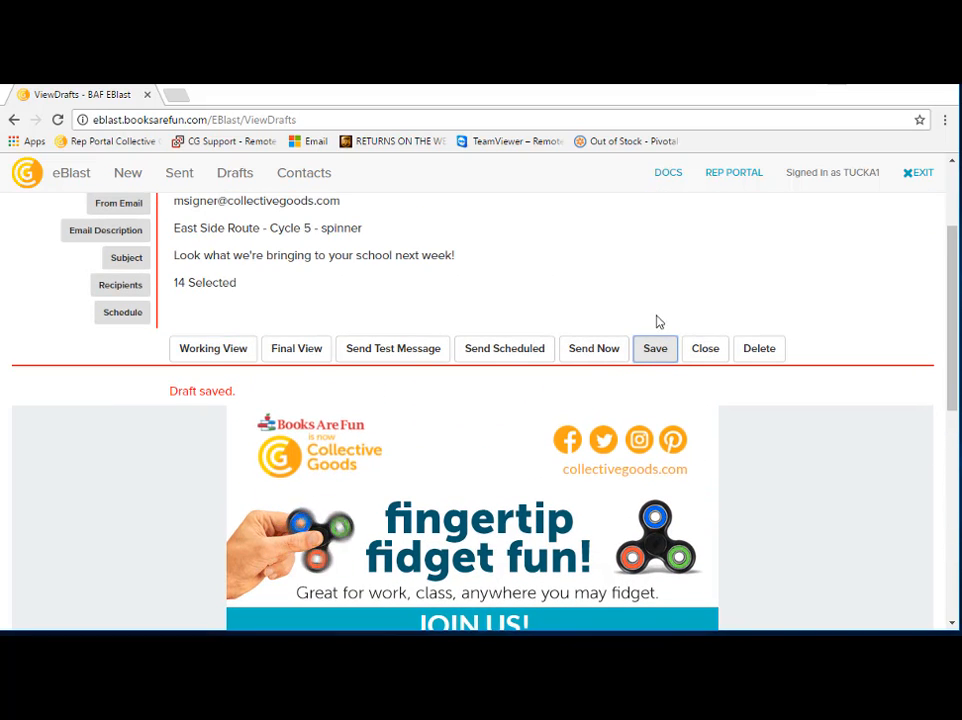
{"action": "left_click", "coordinate": [240, 180]}
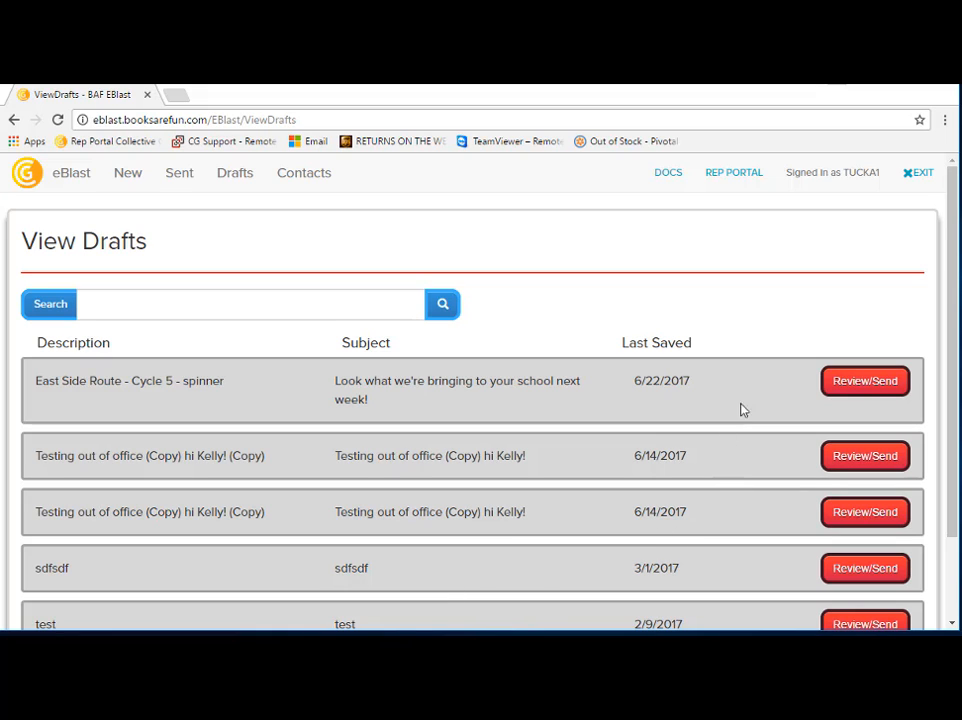
{"action": "left_click", "coordinate": [866, 381]}
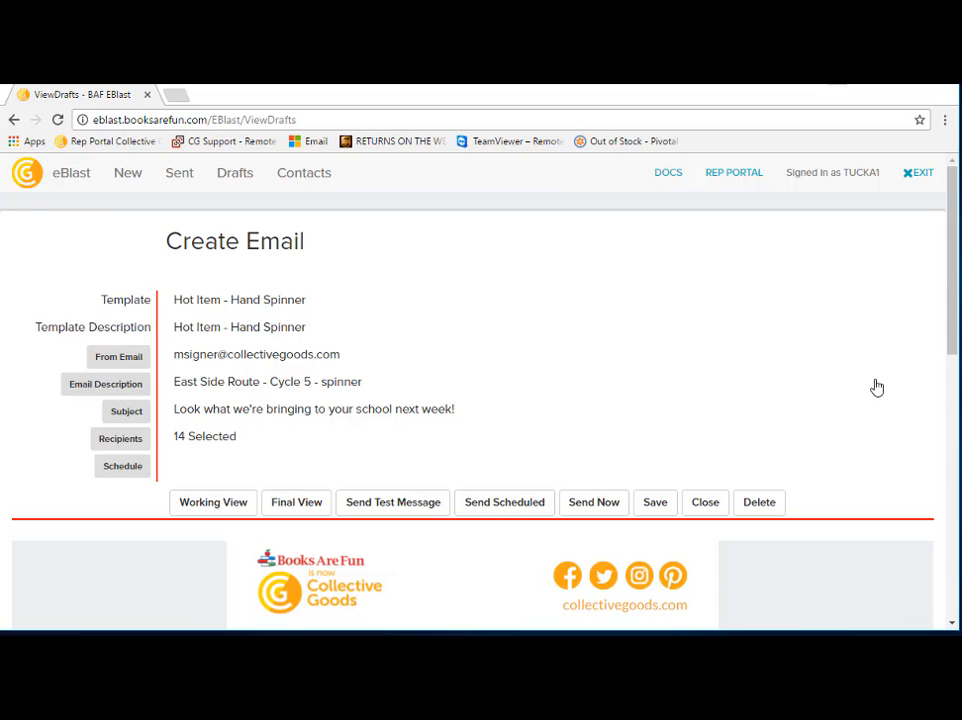
Step: Compare the draft's final view with its working view, finishing in the final view
{"action": "left_click_drag", "start_coordinate": [955, 268], "coordinate": [955, 384]}
{"action": "left_click", "coordinate": [294, 208]}
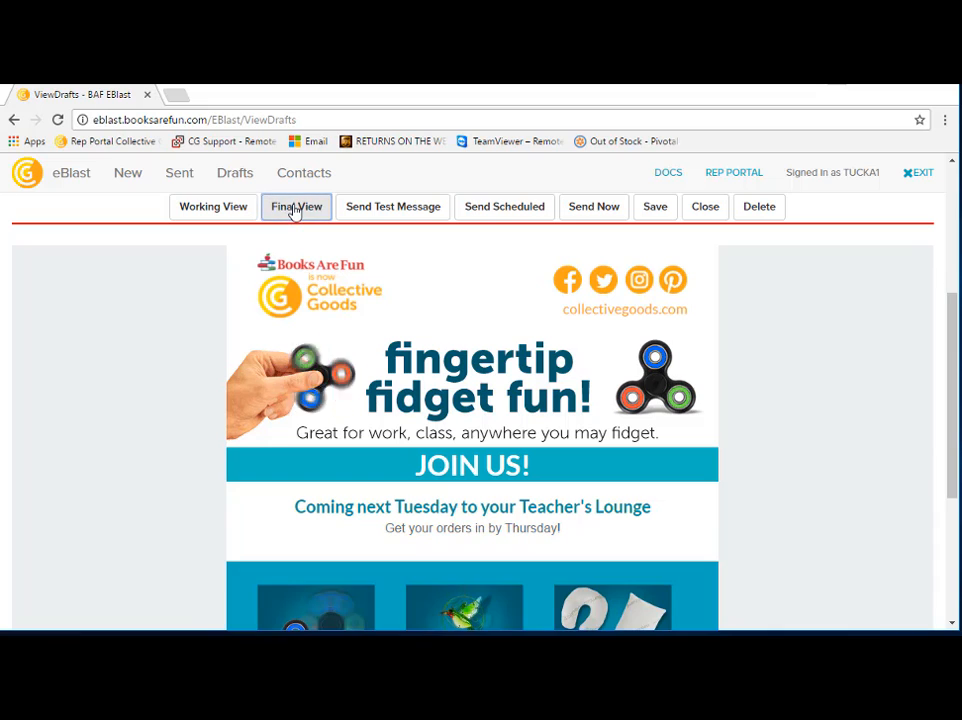
{"action": "left_click", "coordinate": [217, 211]}
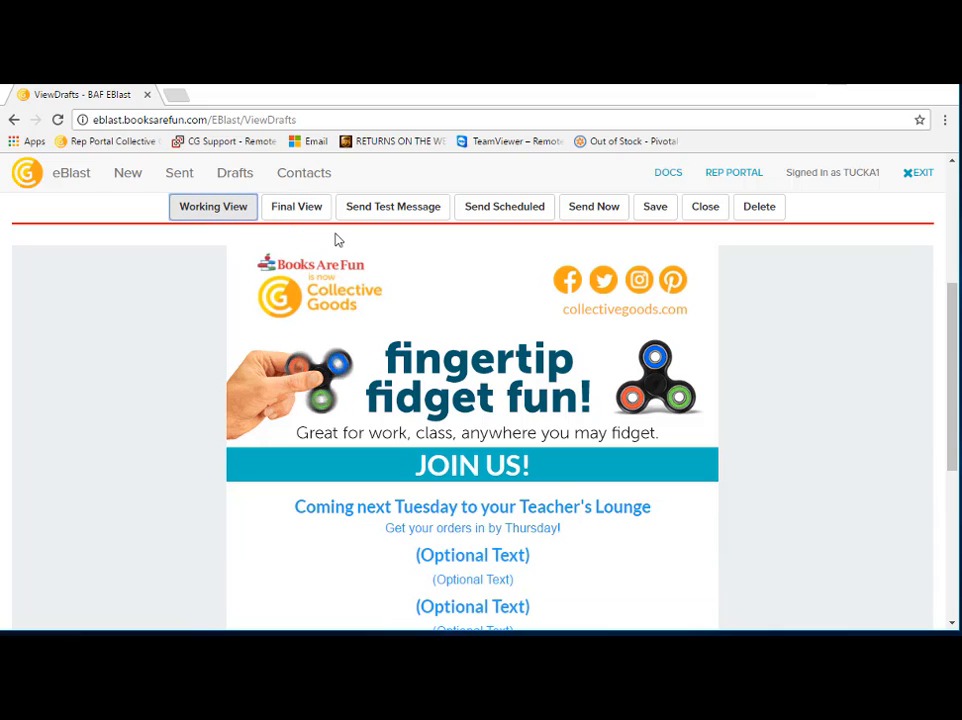
{"action": "left_click", "coordinate": [315, 218]}
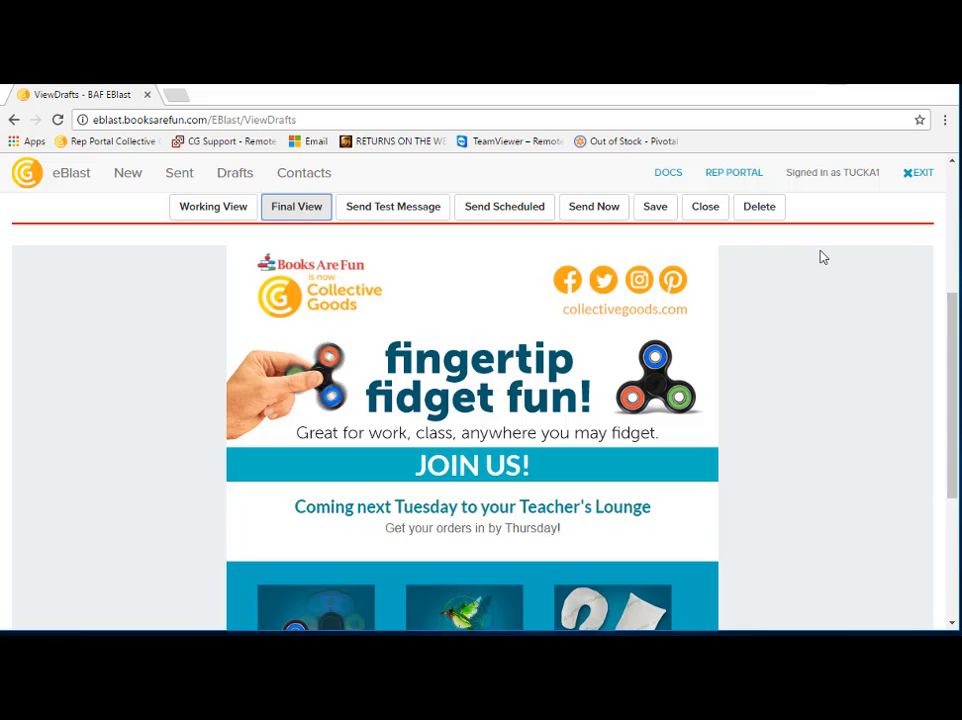
Step: Look at the recipient prompt for sending a test message and dismiss it without sending
{"action": "left_click_drag", "start_coordinate": [957, 330], "coordinate": [954, 262]}
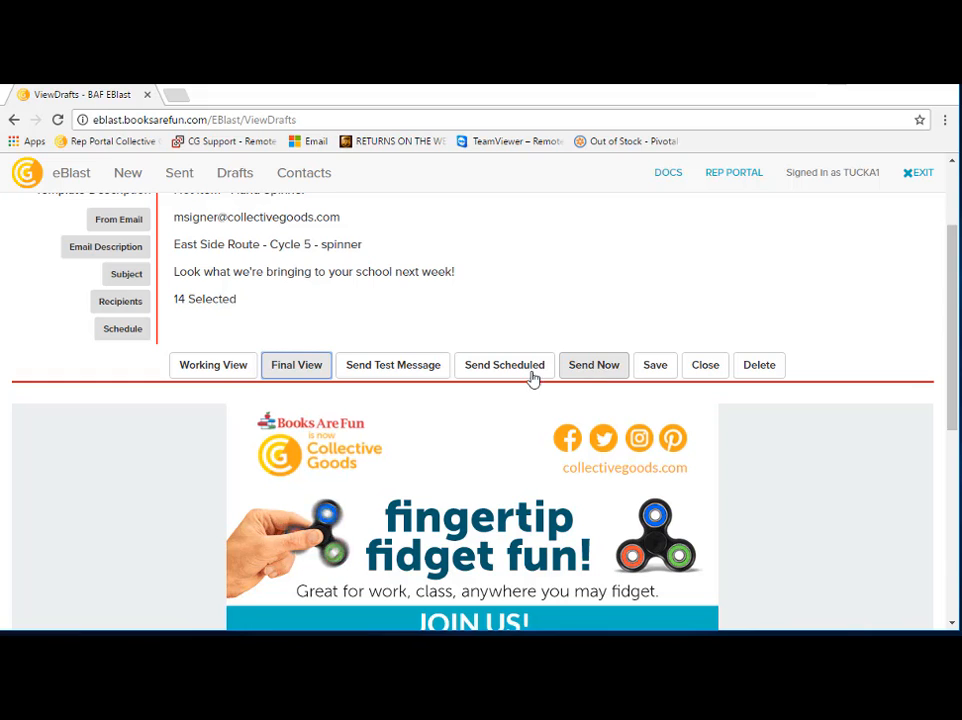
{"action": "left_click", "coordinate": [419, 377]}
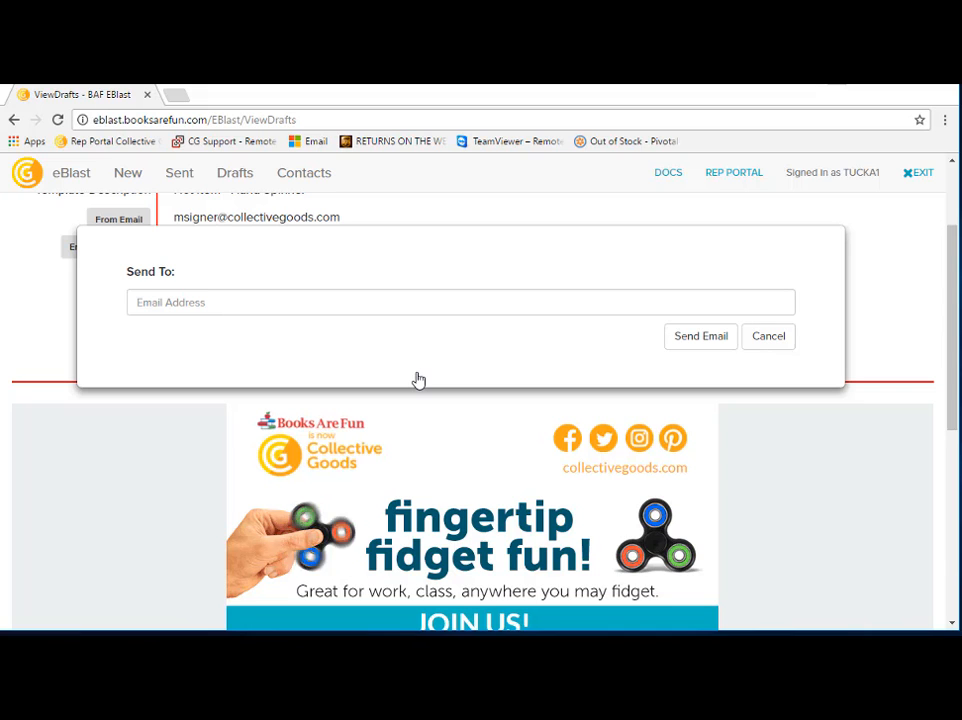
{"action": "key", "text": "Escape"}
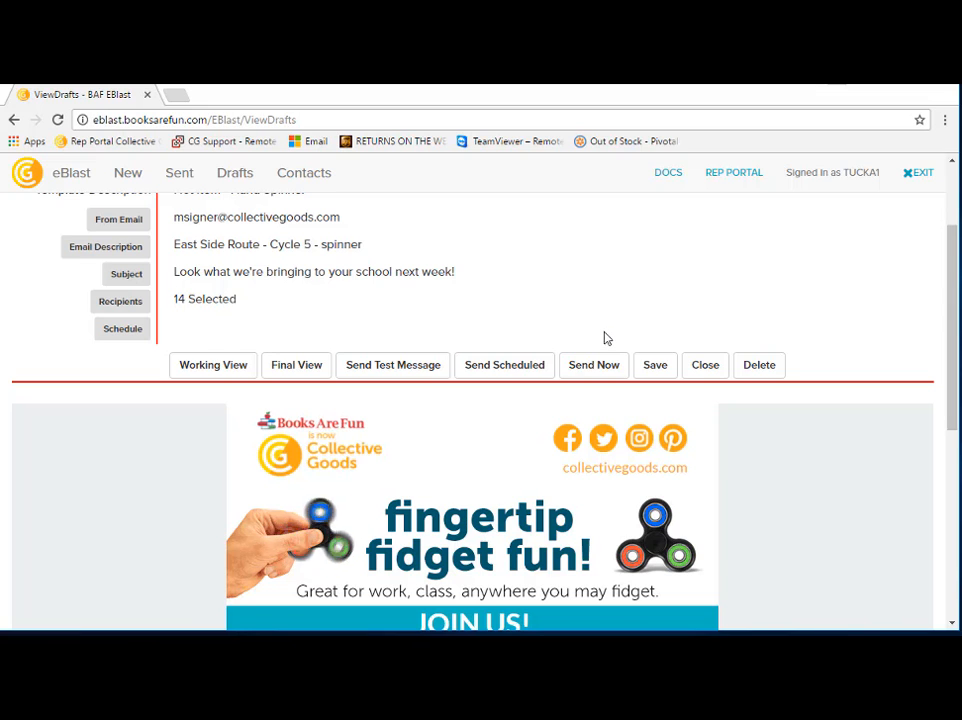
Step: Send the spinner email immediately, confirm the submission, and check the processing status message
{"action": "left_click", "coordinate": [591, 366]}
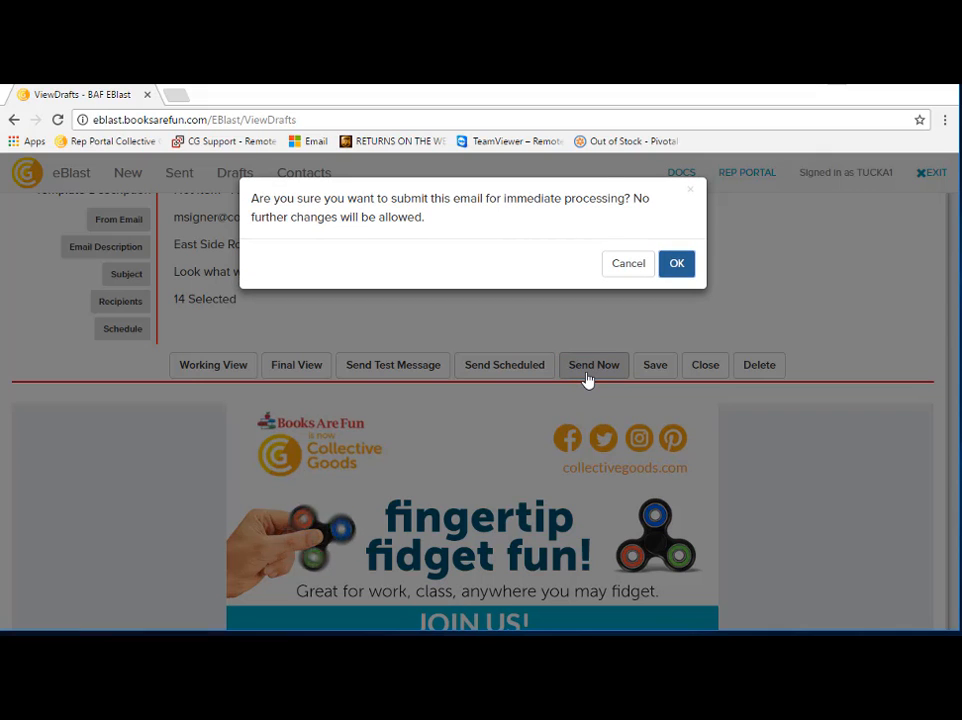
{"action": "key", "text": "Return"}
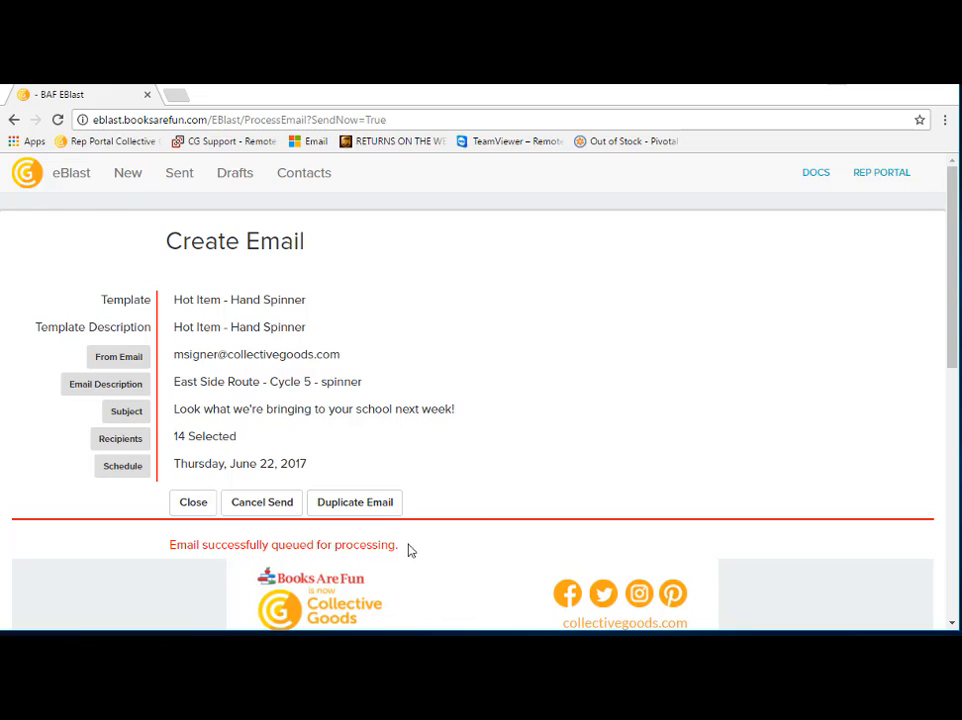
{"action": "left_click_drag", "start_coordinate": [400, 545], "coordinate": [153, 541]}
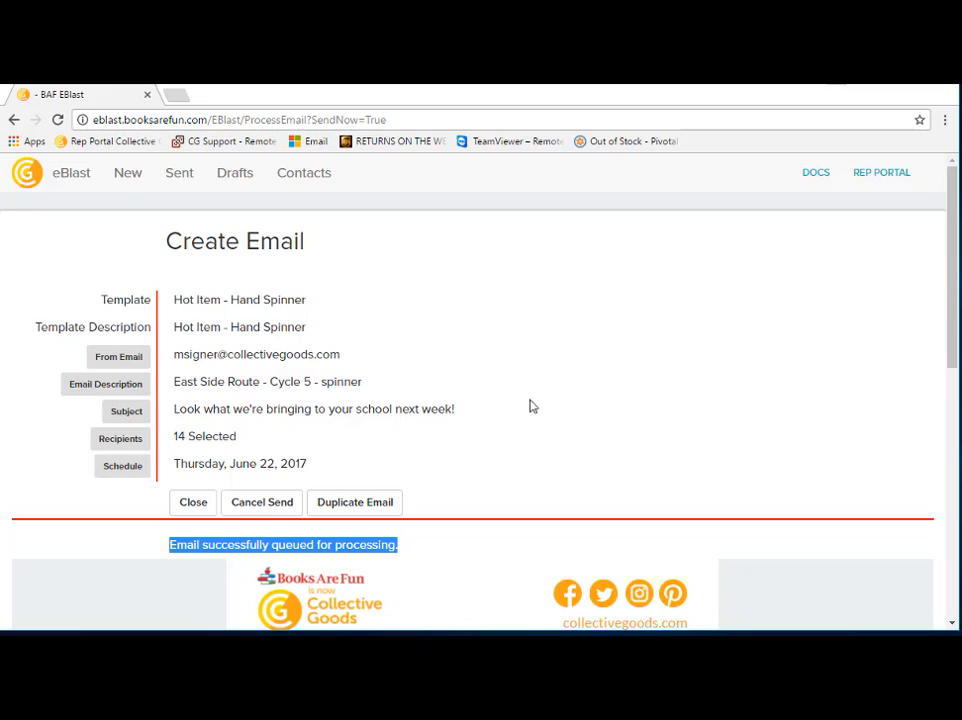
{"action": "left_click", "coordinate": [643, 340]}
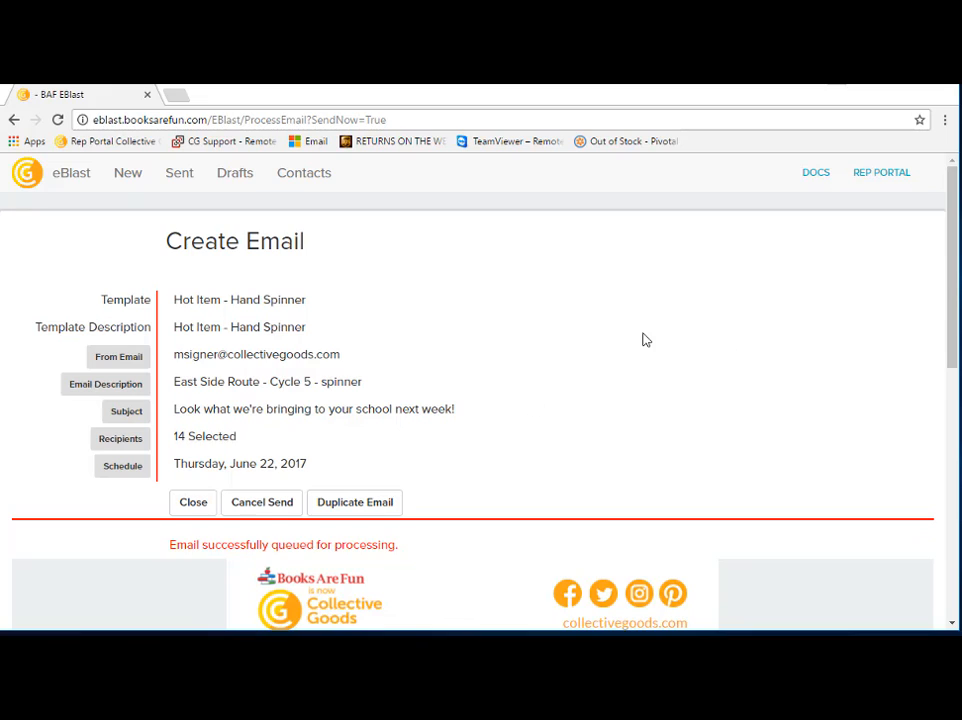
Step: View the "East Side Route - Cycle 5 - spinner" email among the sent and pending emails and try to duplicate it
{"action": "left_click", "coordinate": [180, 175]}
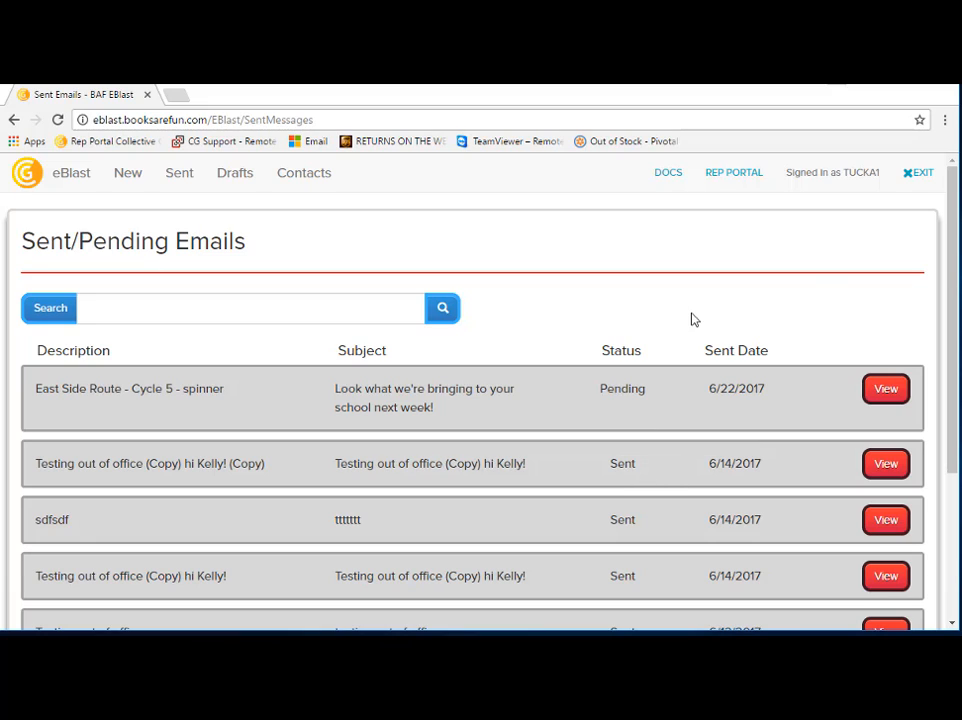
{"action": "left_click", "coordinate": [888, 398]}
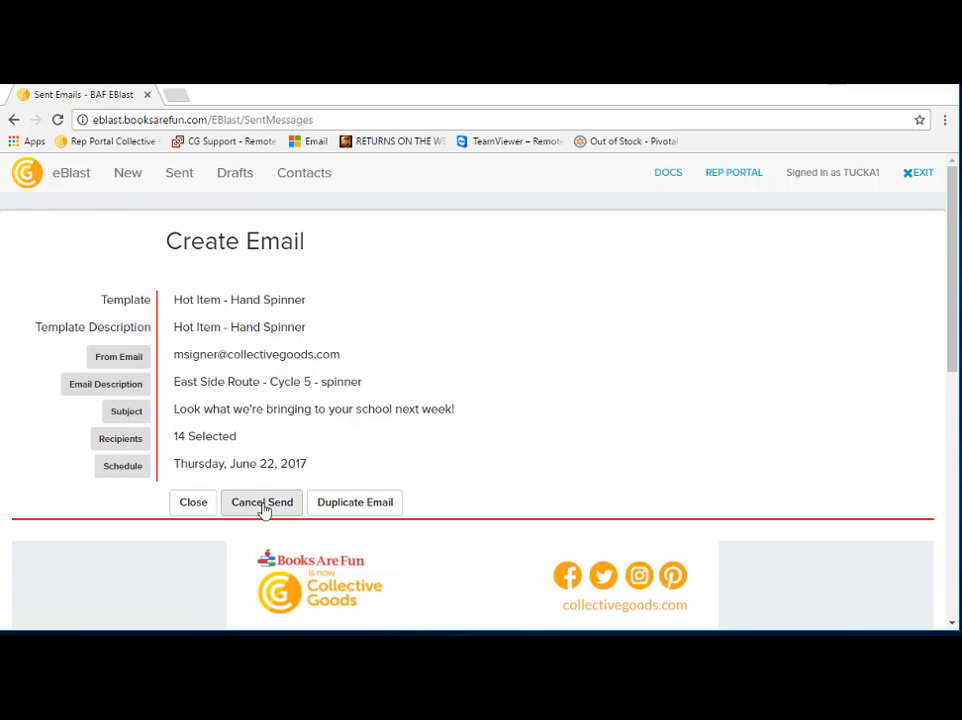
{"action": "left_click", "coordinate": [352, 512]}
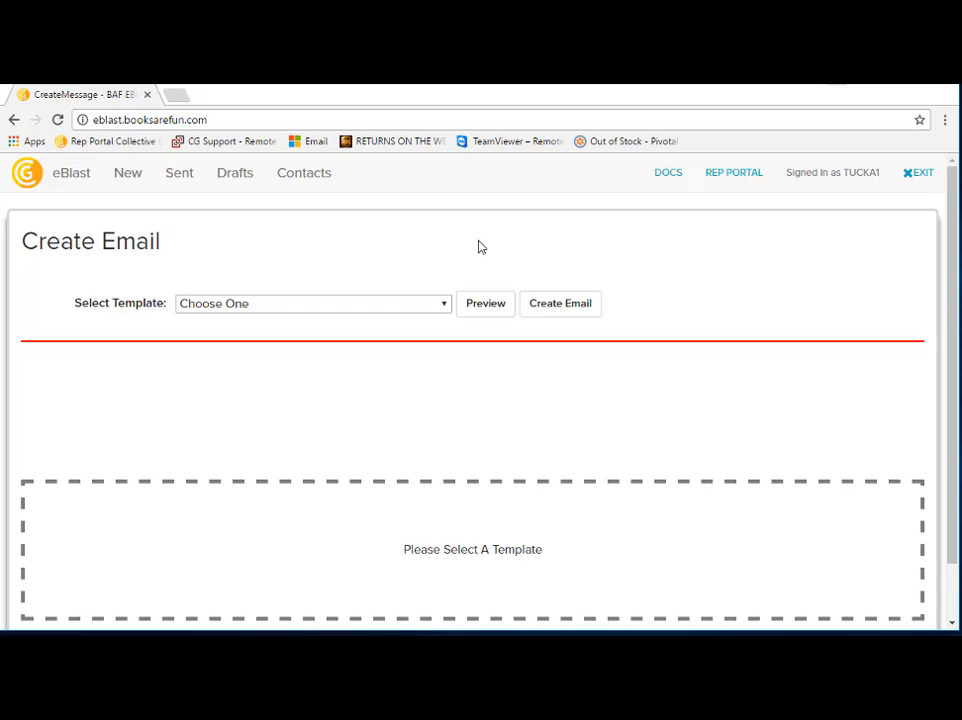
Step: Create a new email from the "Huge Warehouse Sale!" template and check its sender address
{"action": "left_click", "coordinate": [444, 303]}
{"action": "left_click", "coordinate": [325, 388]}
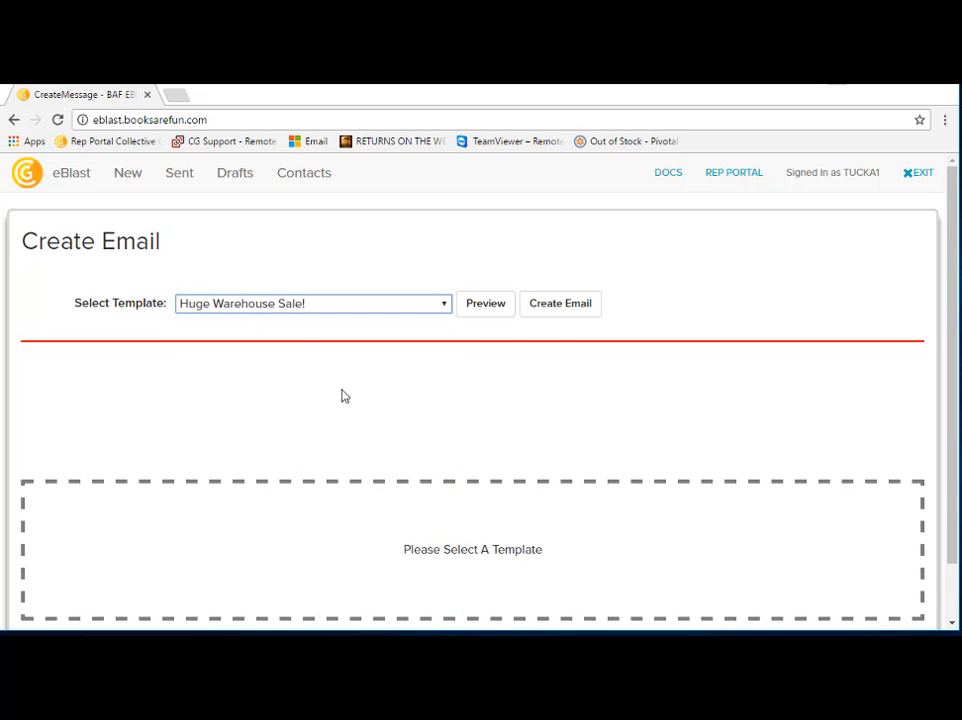
{"action": "left_click", "coordinate": [552, 308]}
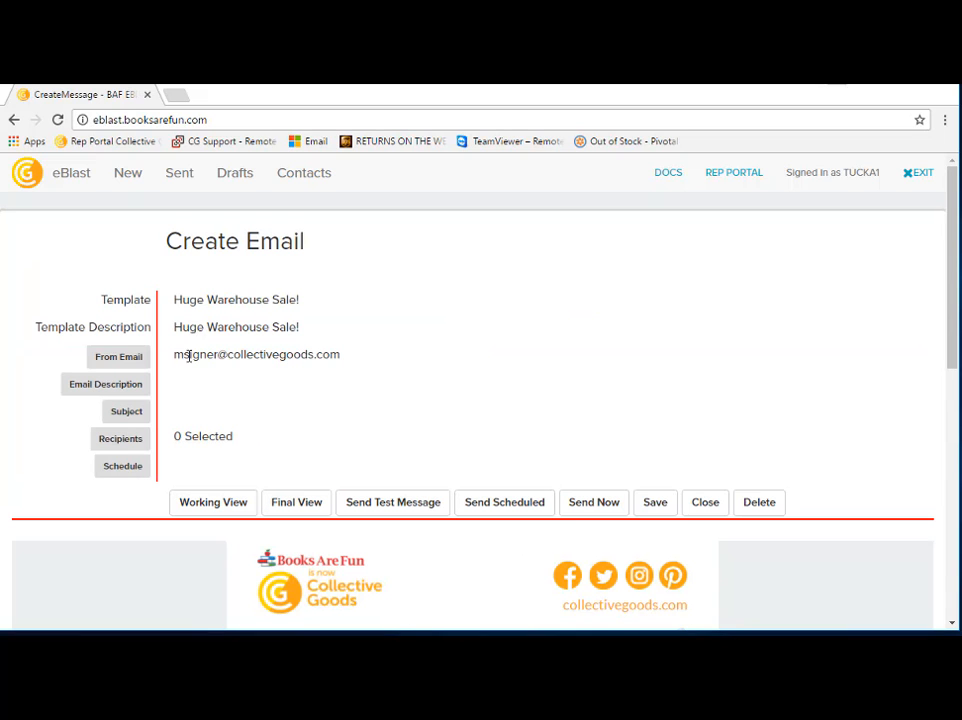
{"action": "left_click_drag", "start_coordinate": [174, 356], "coordinate": [382, 350]}
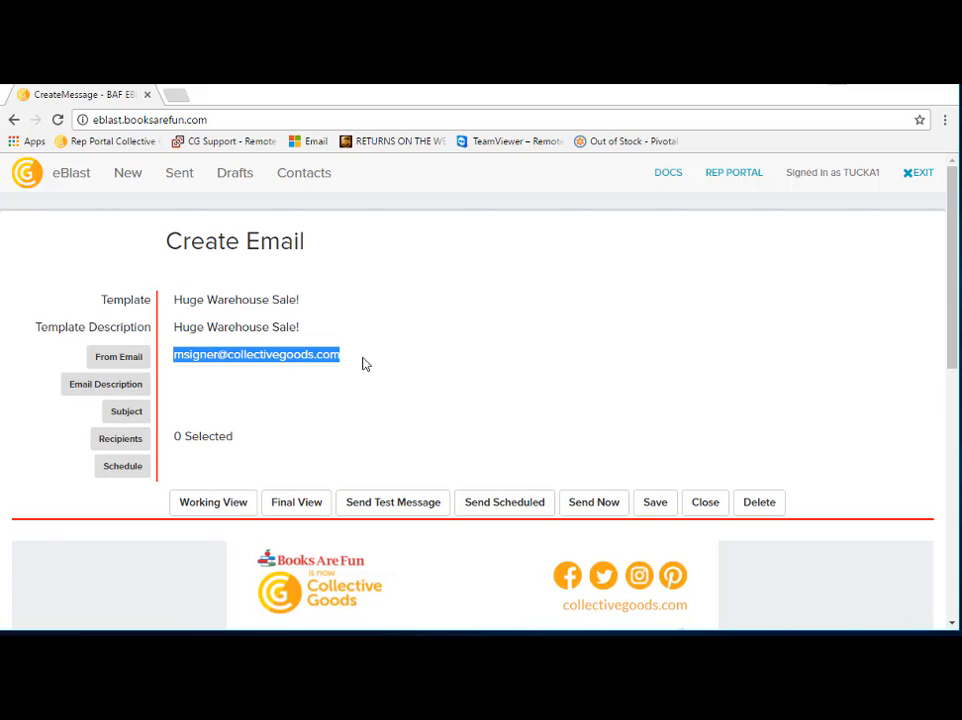
{"action": "left_click", "coordinate": [361, 365]}
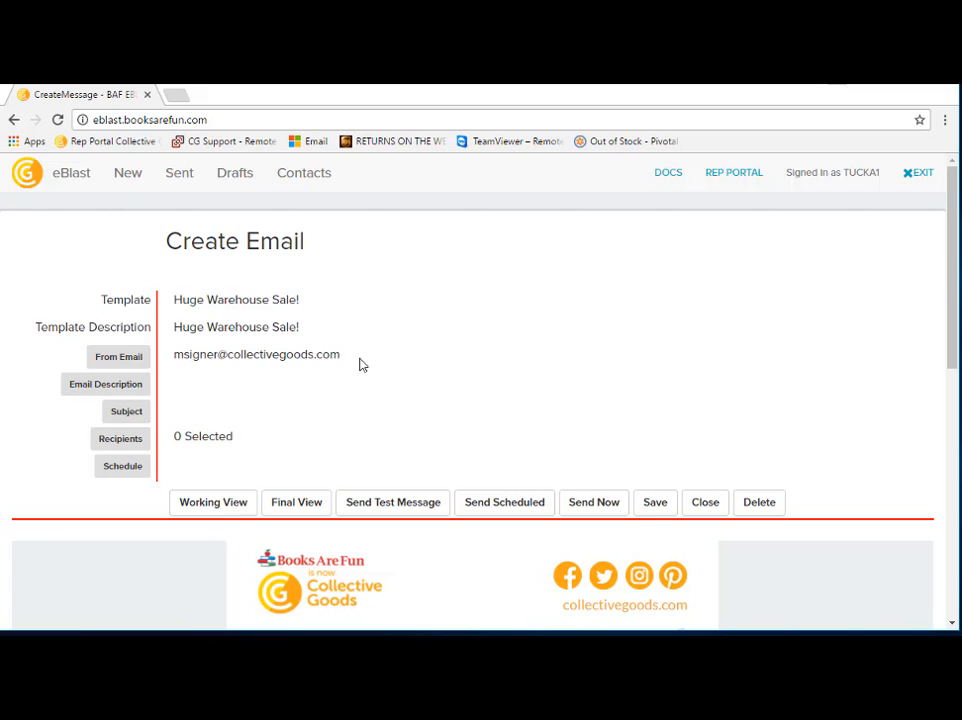